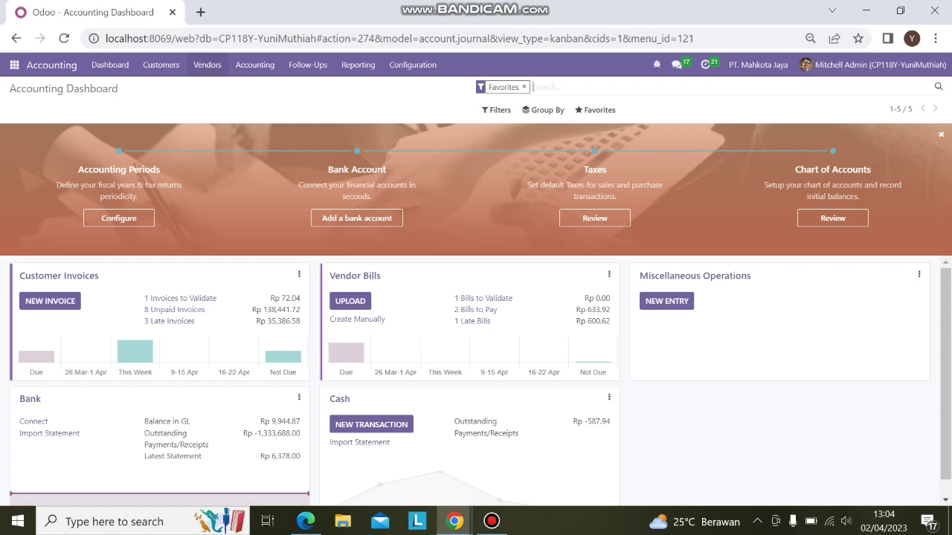
Step: Open the list of vendor bills and start a new bill
click(207, 64)
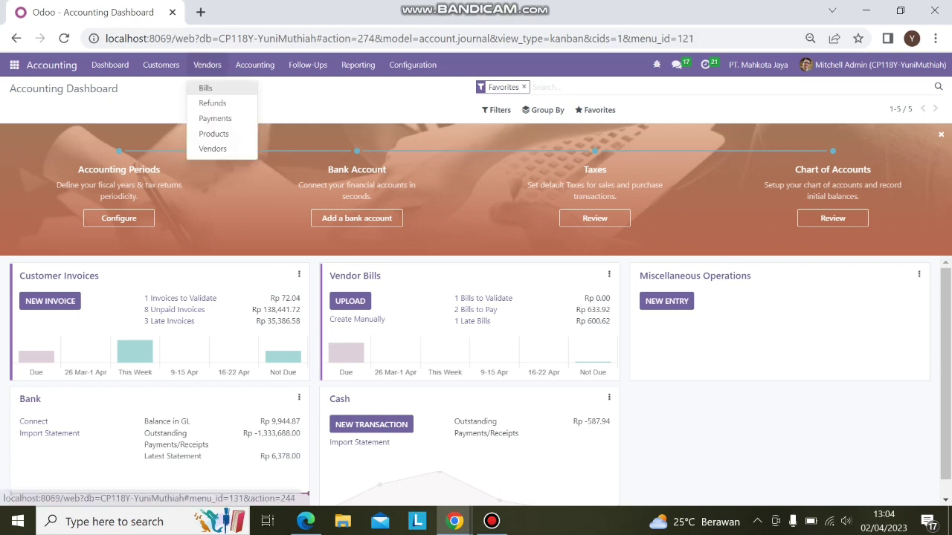
click(205, 88)
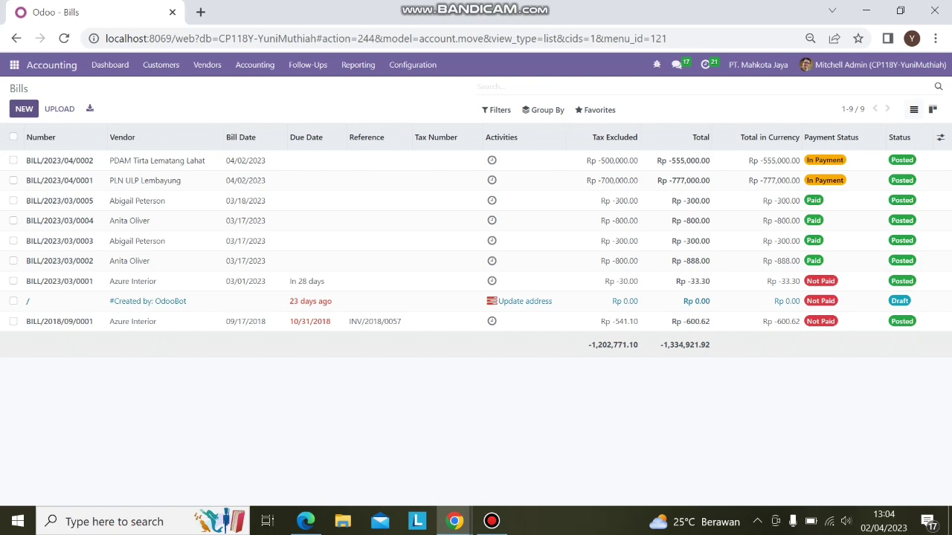
key(alt+c)
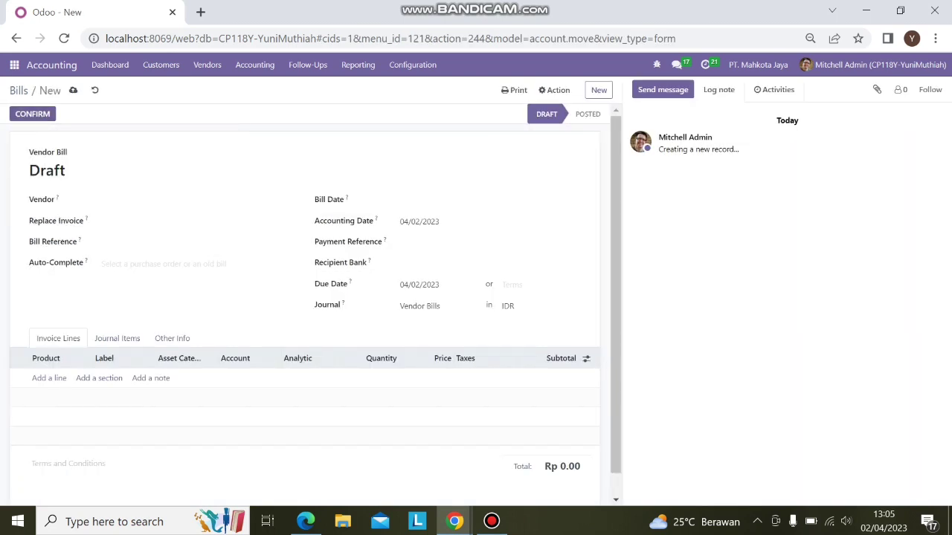
Step: Set the new bill's vendor to PLN ULP Lembayung
click(193, 200)
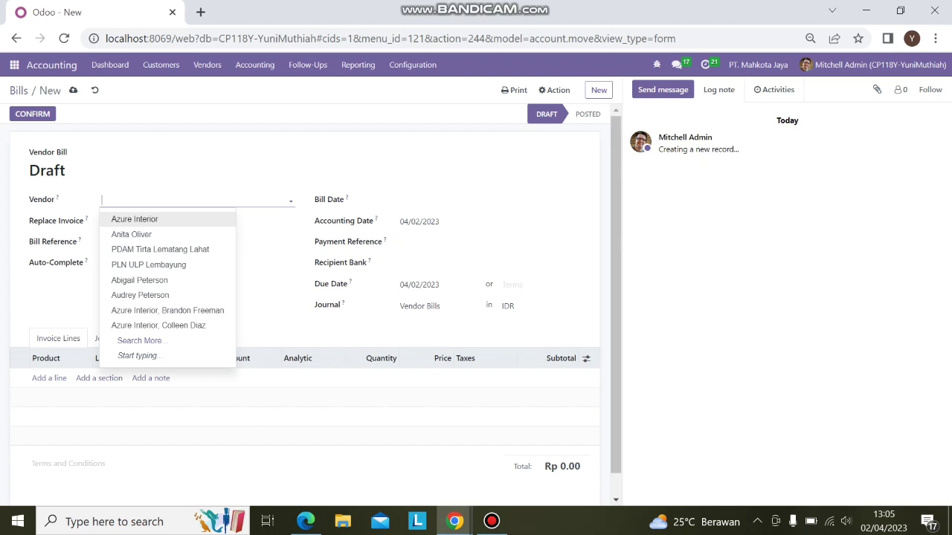
key(Escape)
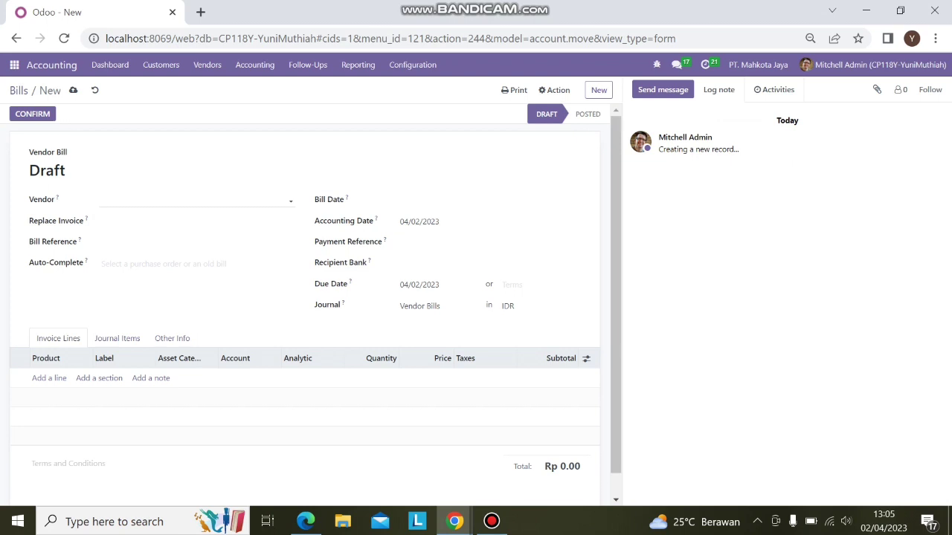
click(193, 200)
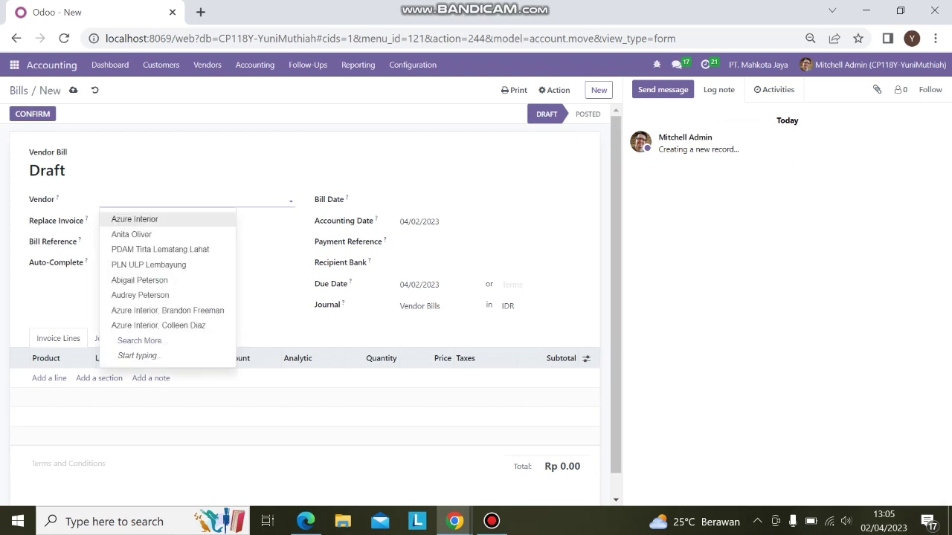
click(149, 264)
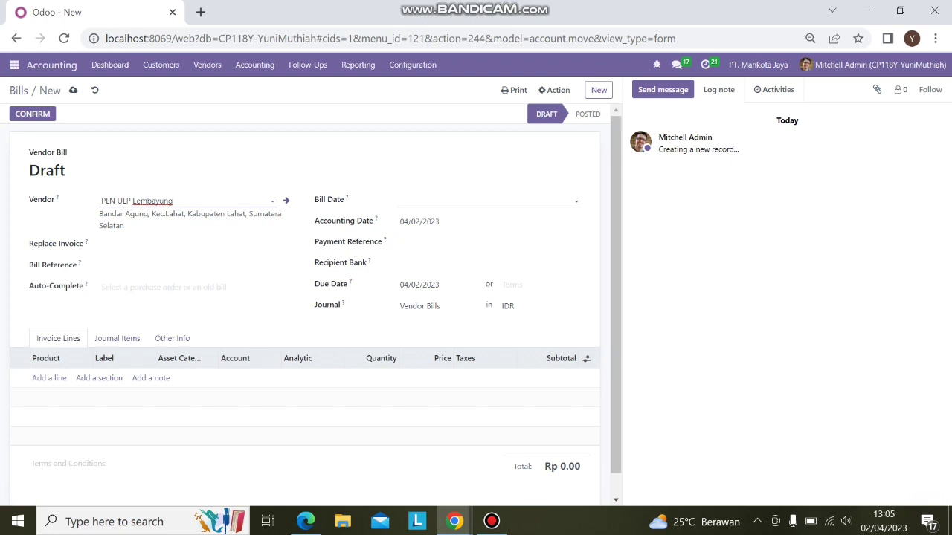
Step: Set the bill date to 04/02/2023 and the payment terms to 30 days End of Month on the 10th
click(401, 200)
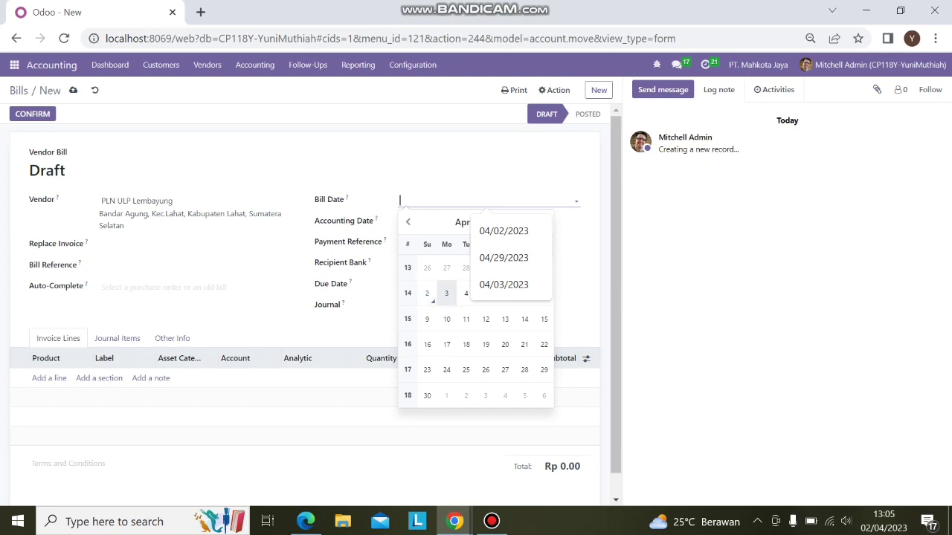
click(446, 293)
click(416, 201)
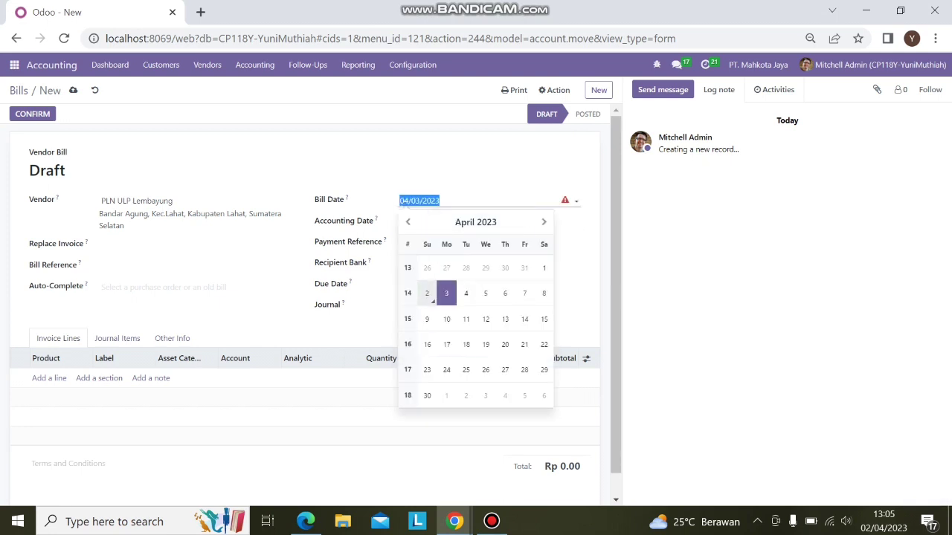
click(427, 294)
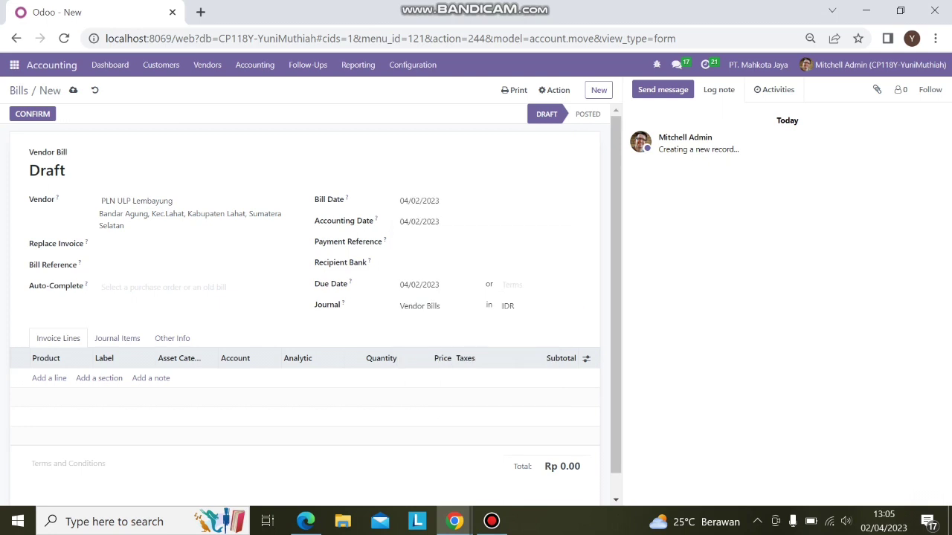
click(531, 284)
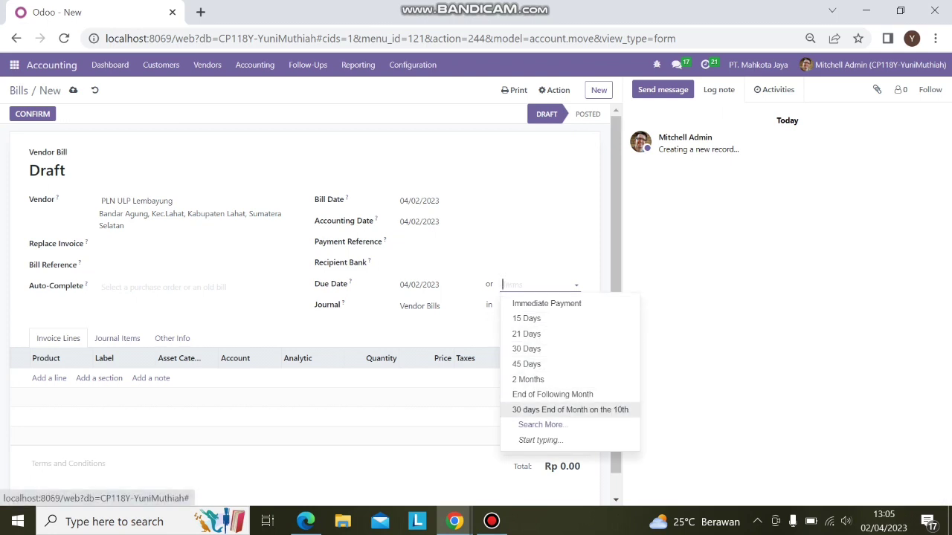
click(569, 409)
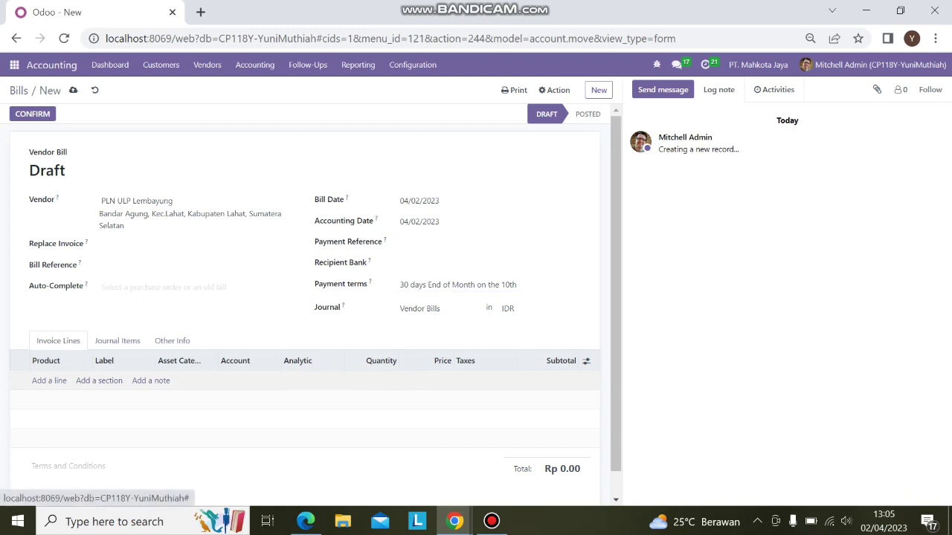
Step: Add an invoice line with the product Listrik Bulan Mei
click(49, 380)
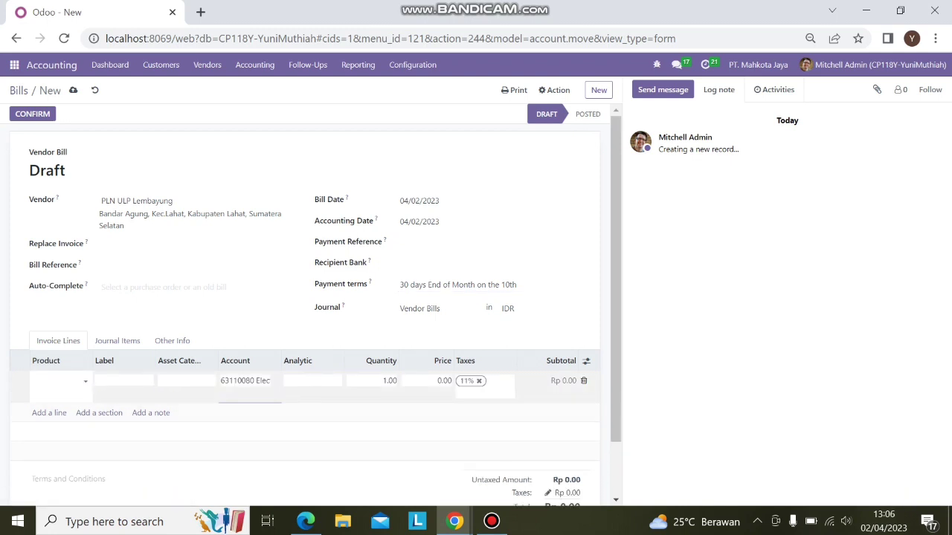
text(Lis)
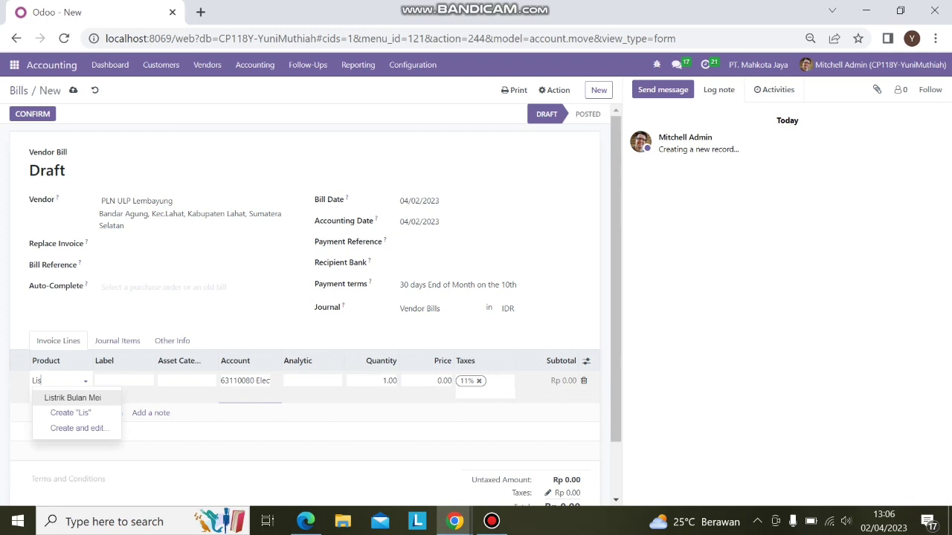
text(trik)
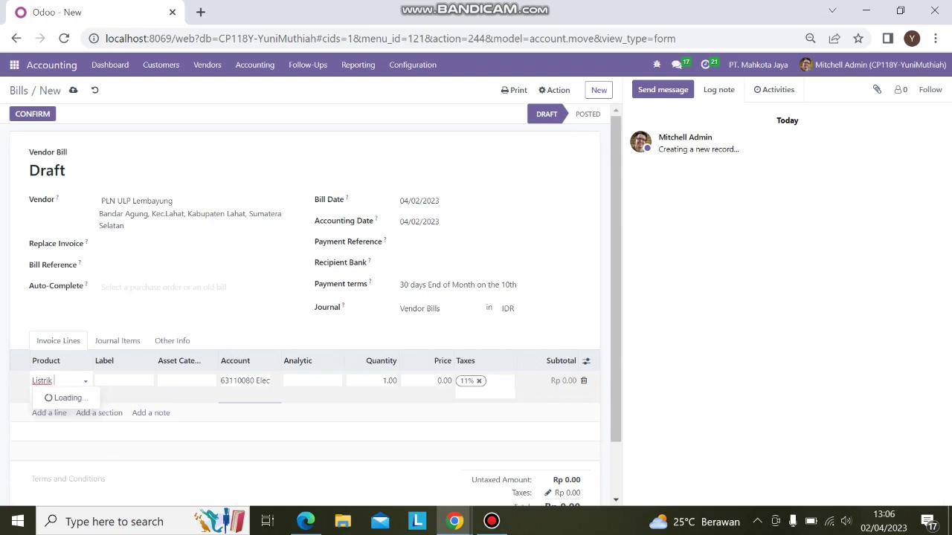
key(Return)
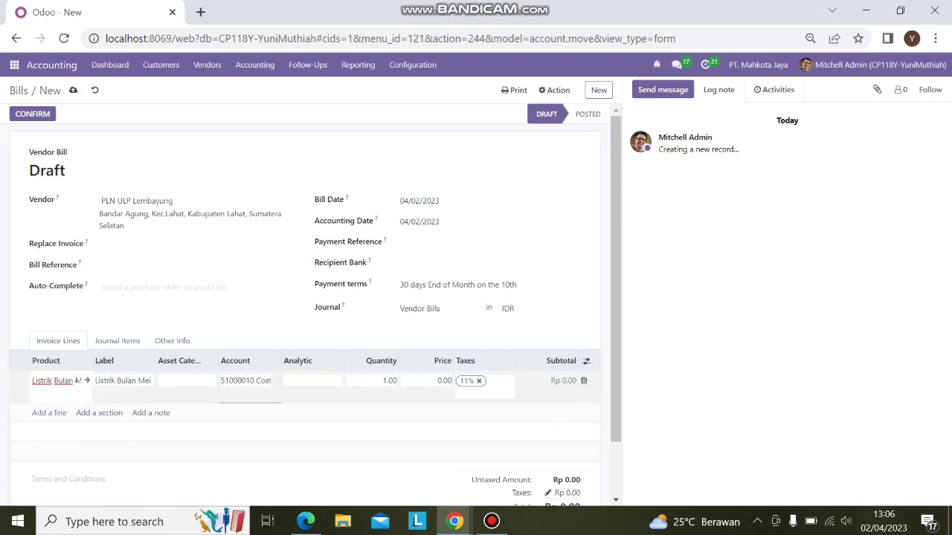
Step: Change the invoice line's account to 63110080 Electricity
click(443, 381)
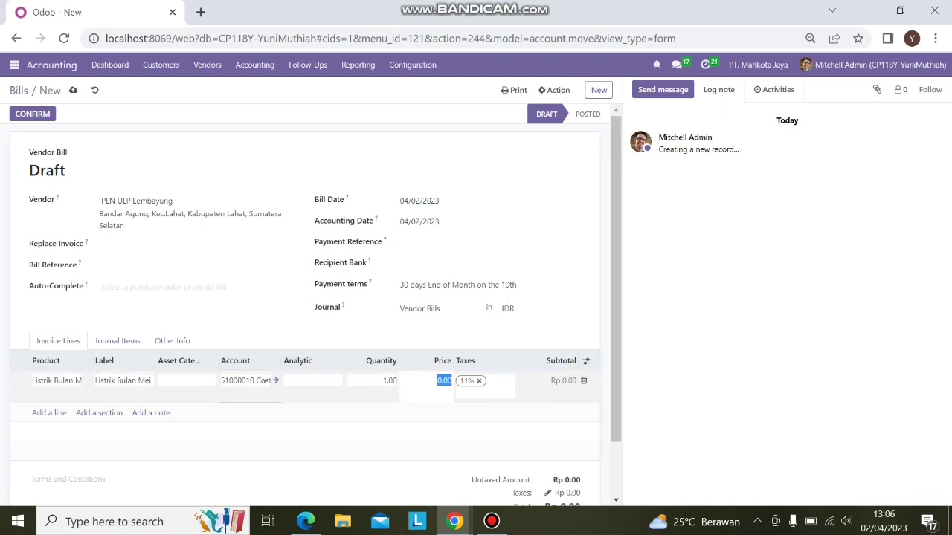
click(260, 380)
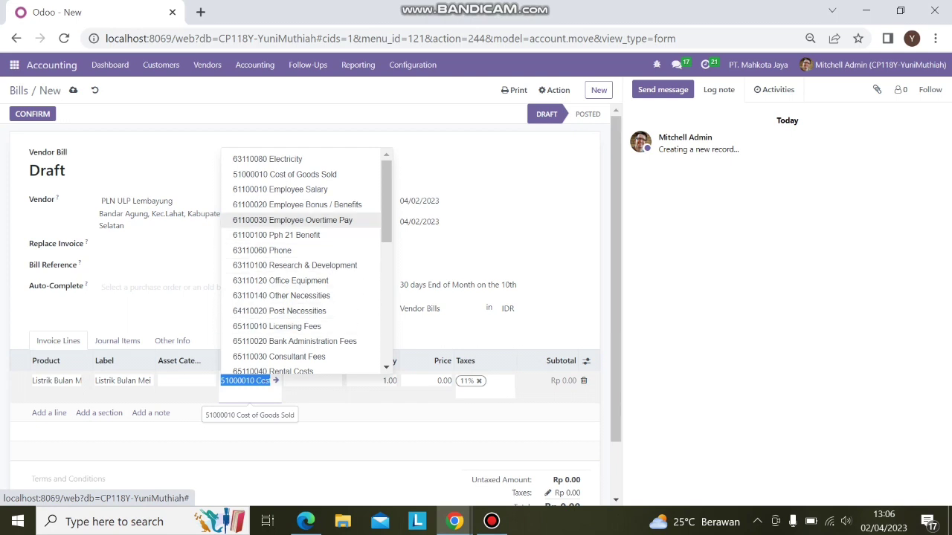
scroll(307, 261, down, 4)
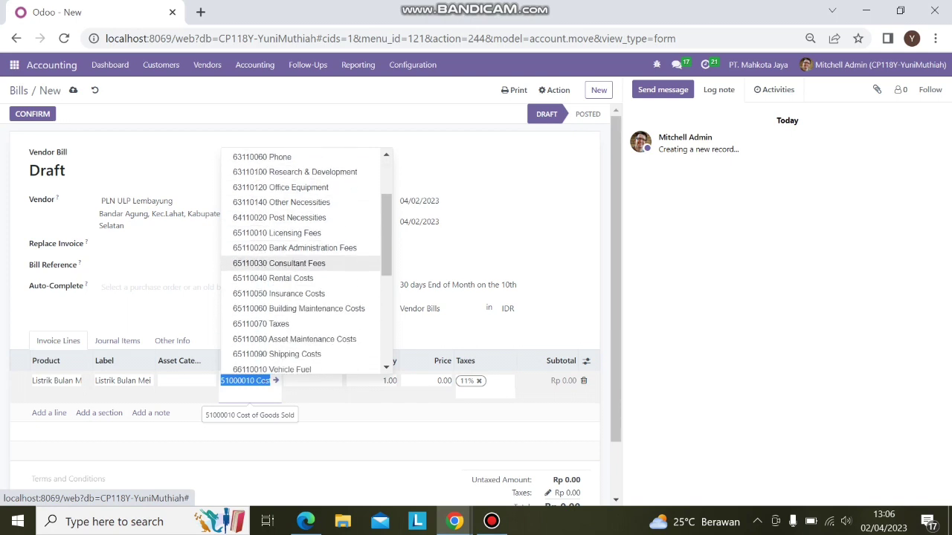
scroll(307, 269, down, 4)
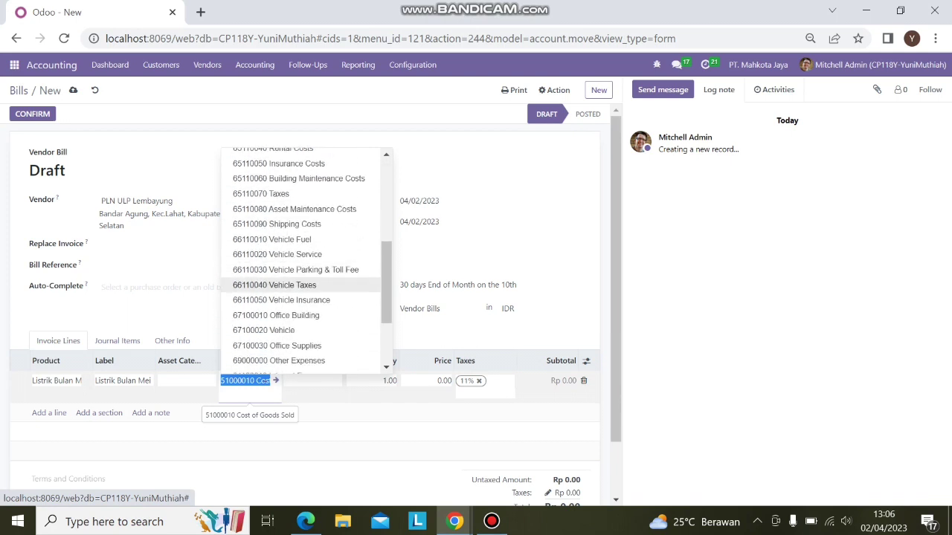
scroll(307, 269, down, 1)
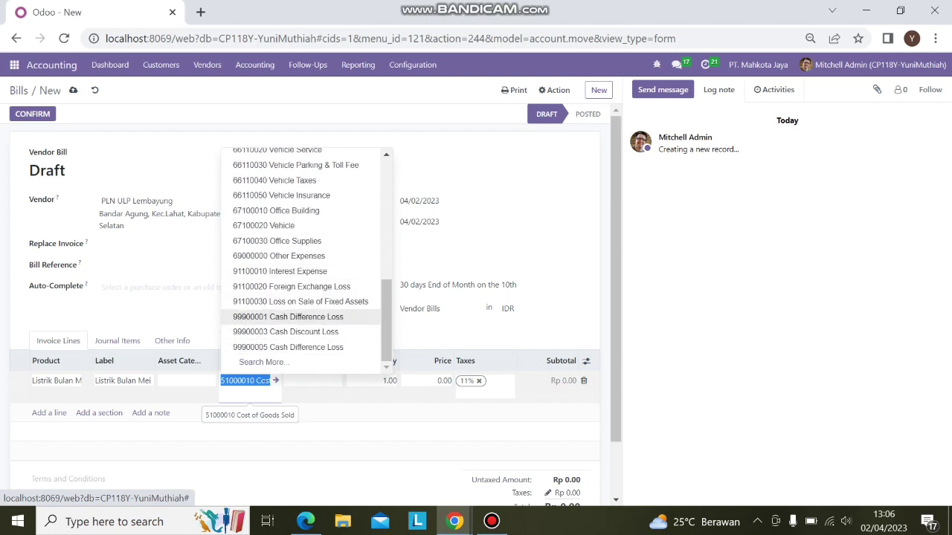
scroll(307, 264, up, 5)
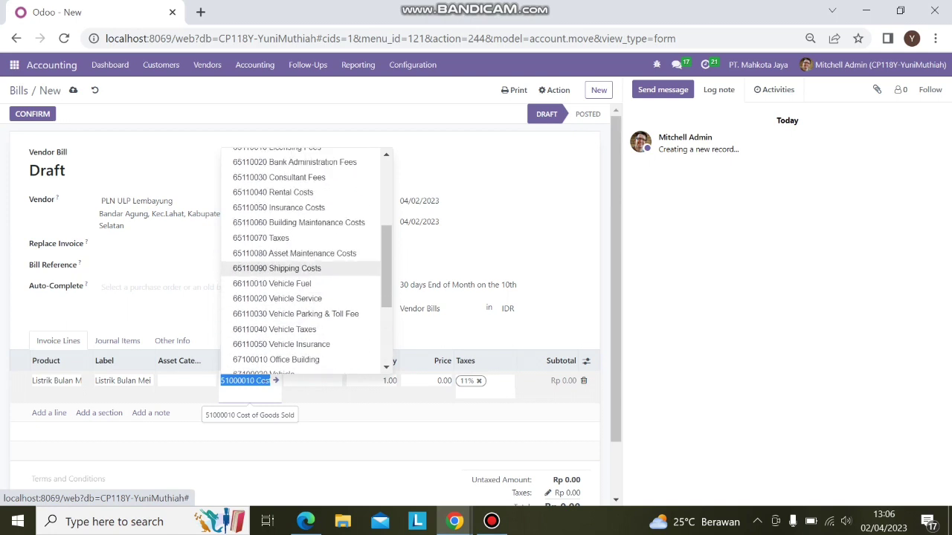
scroll(307, 265, up, 2)
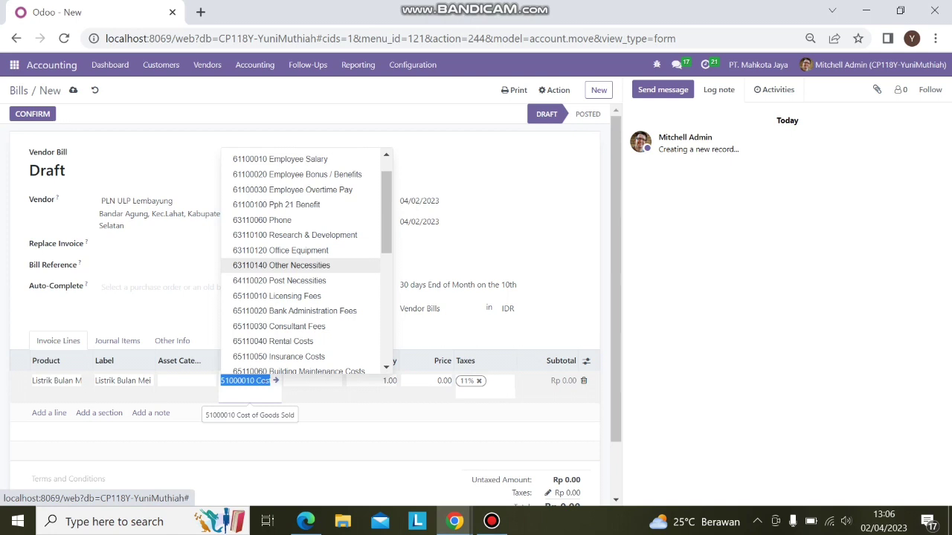
scroll(307, 256, up, 1)
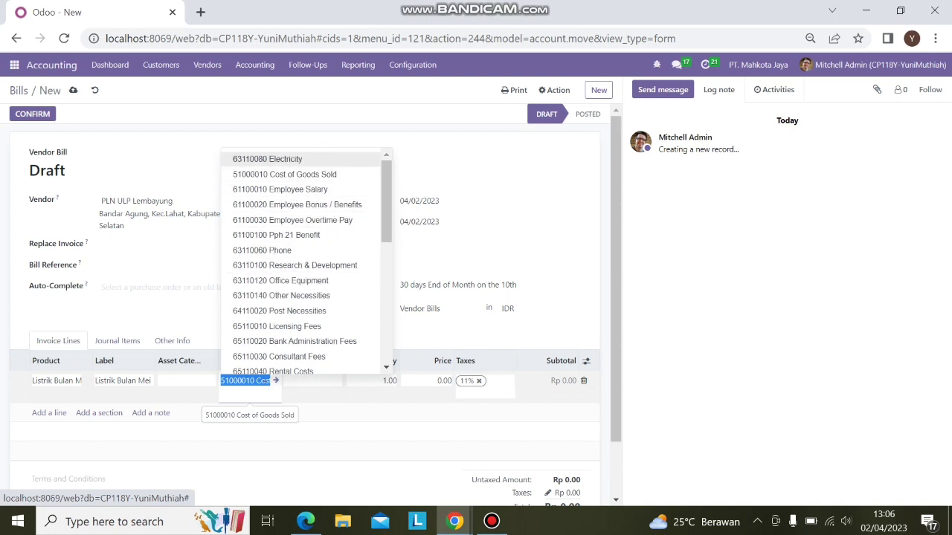
key(Return)
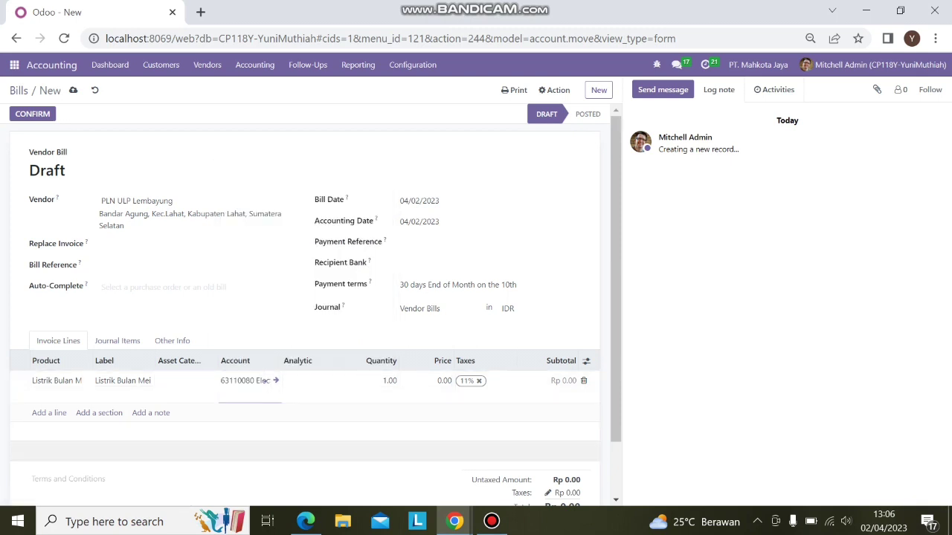
Step: Set the price of the Listrik Bulan Mei line to 700000
key(Tab)
key(Tab)
key(Tab)
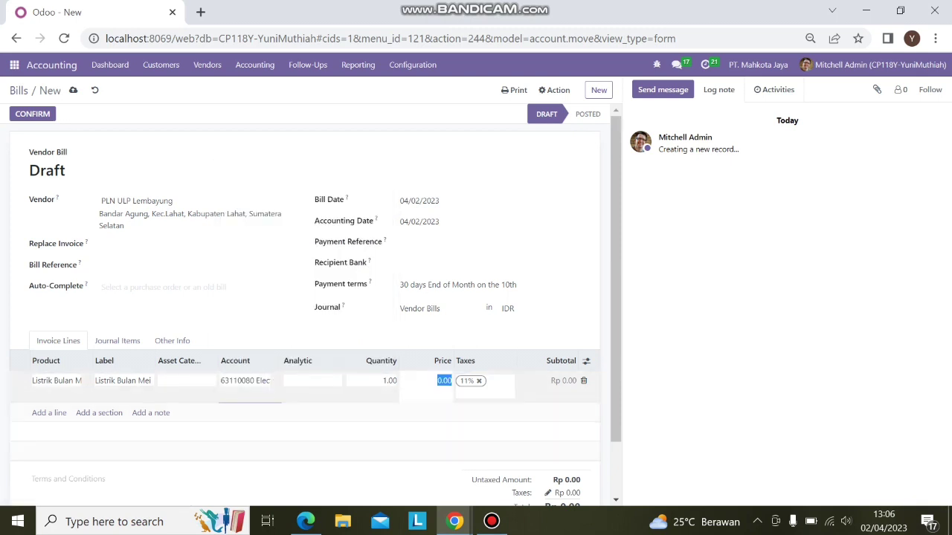
key(BackSpace)
text(7)
text(000)
text(00)
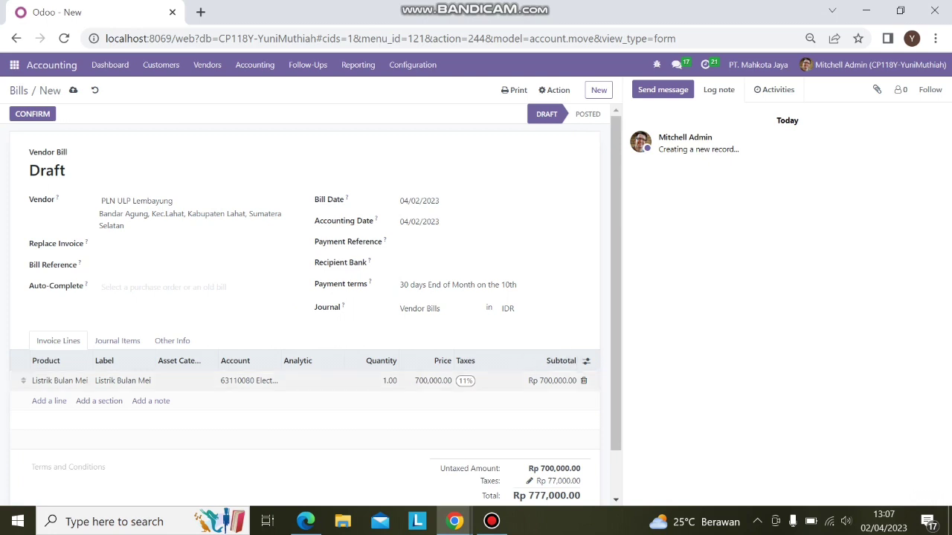
Step: Review the bill's lines and totals and confirm the bill
scroll(305, 297, down, 2)
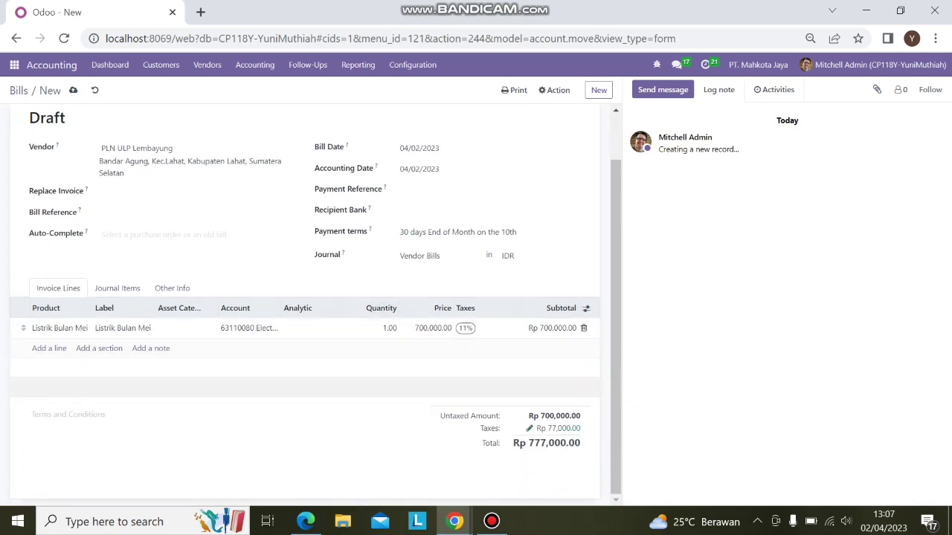
scroll(304, 298, up, 2)
scroll(305, 297, down, 2)
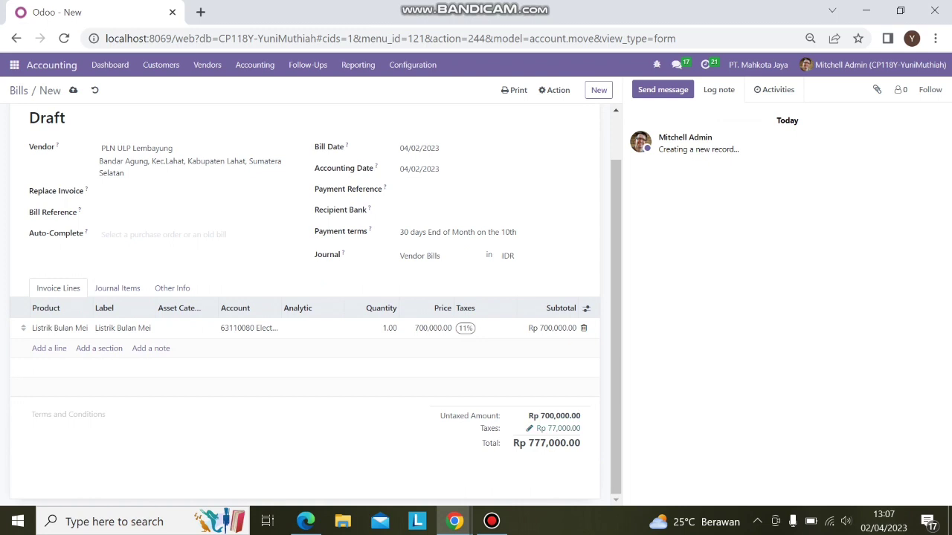
scroll(305, 297, up, 2)
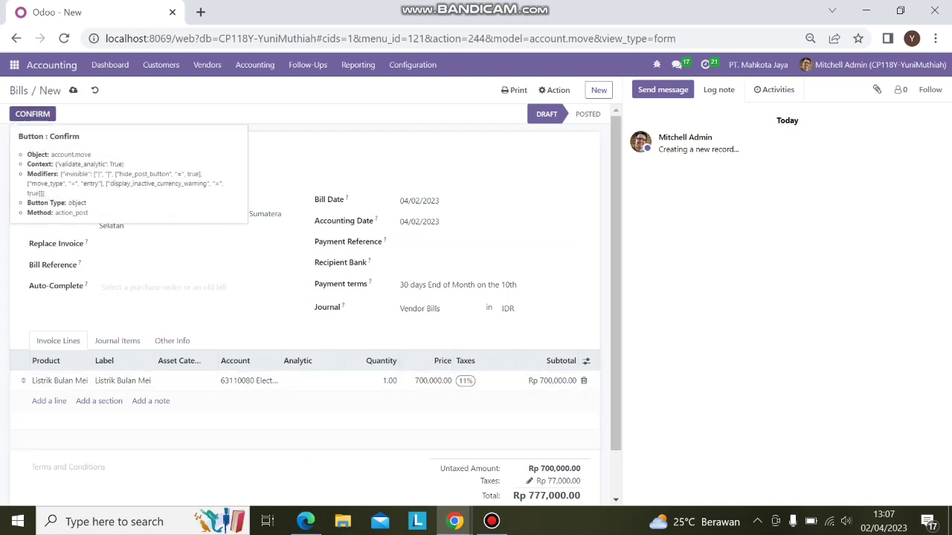
click(32, 114)
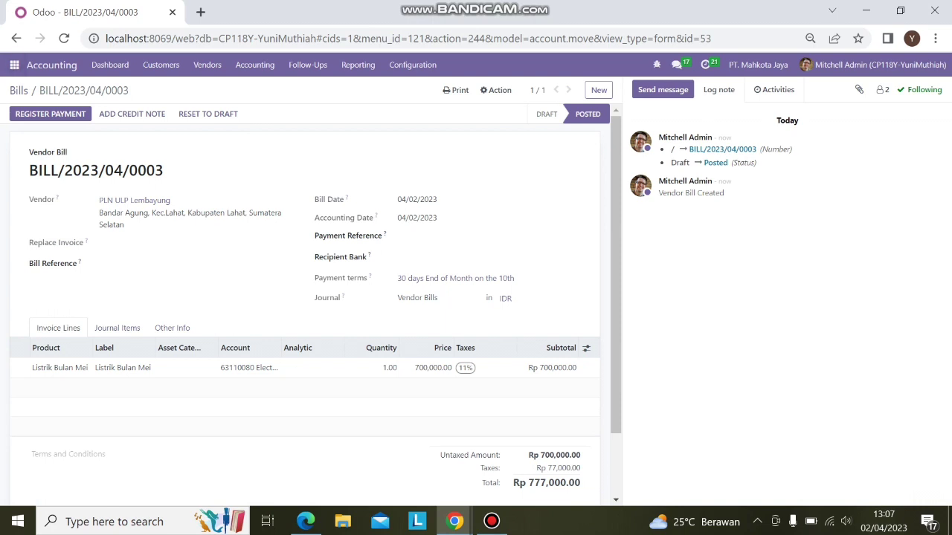
Step: Register the bill's payment of Rp 777,000.00 with the Bank journal, the Manual payment method and the payment date 04/02/2023
scroll(312, 367, down, 2)
scroll(313, 367, up, 2)
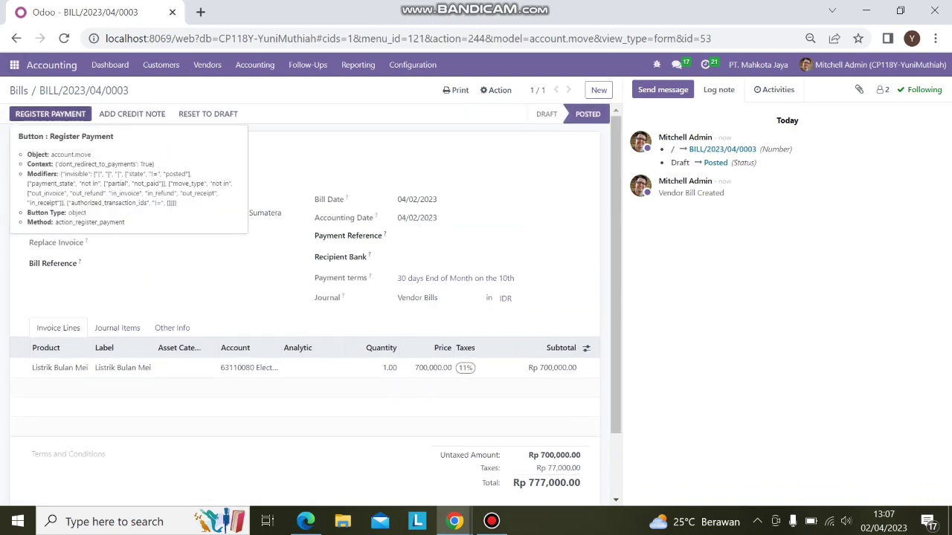
click(50, 113)
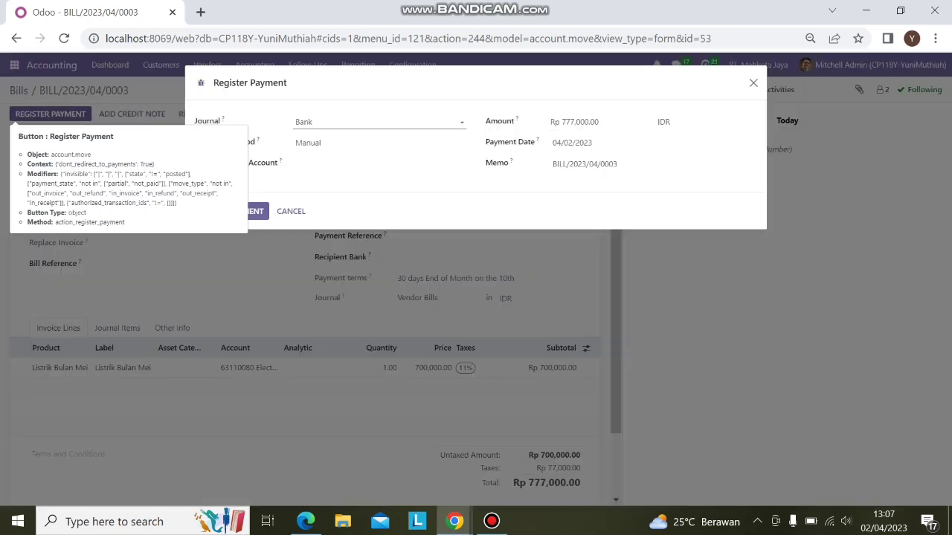
click(377, 122)
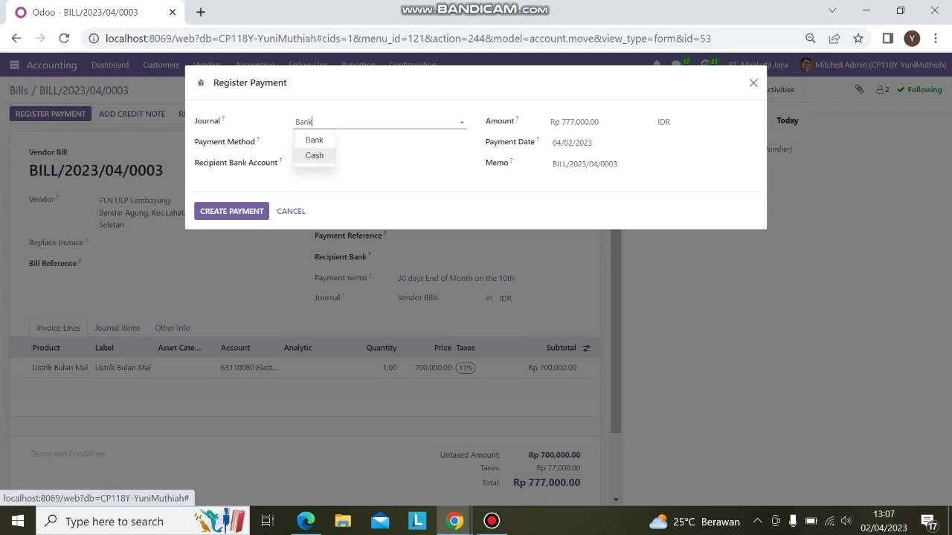
click(400, 180)
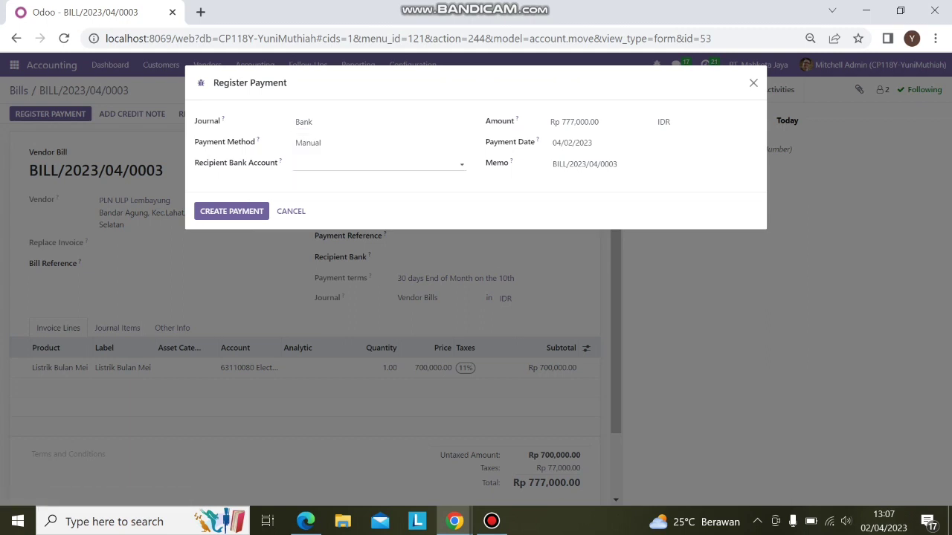
click(320, 142)
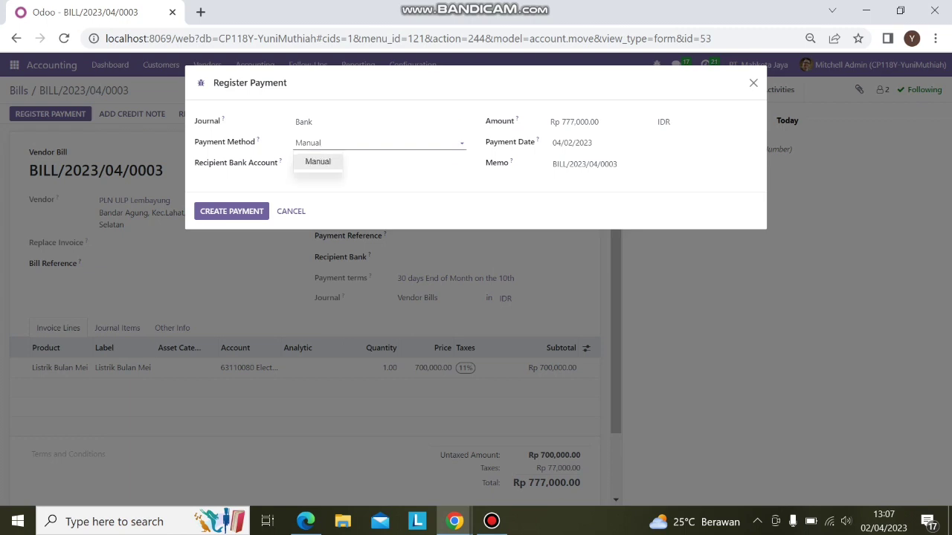
click(318, 161)
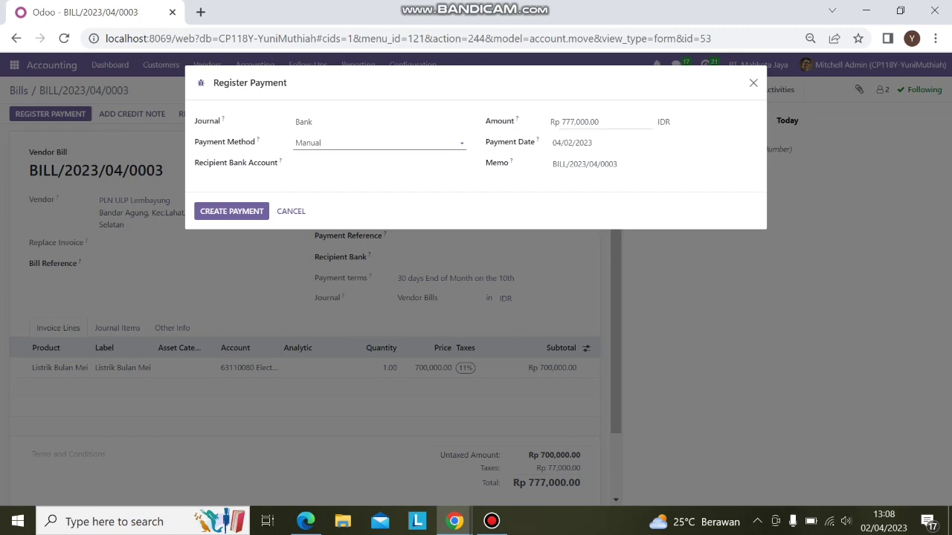
click(598, 121)
click(598, 122)
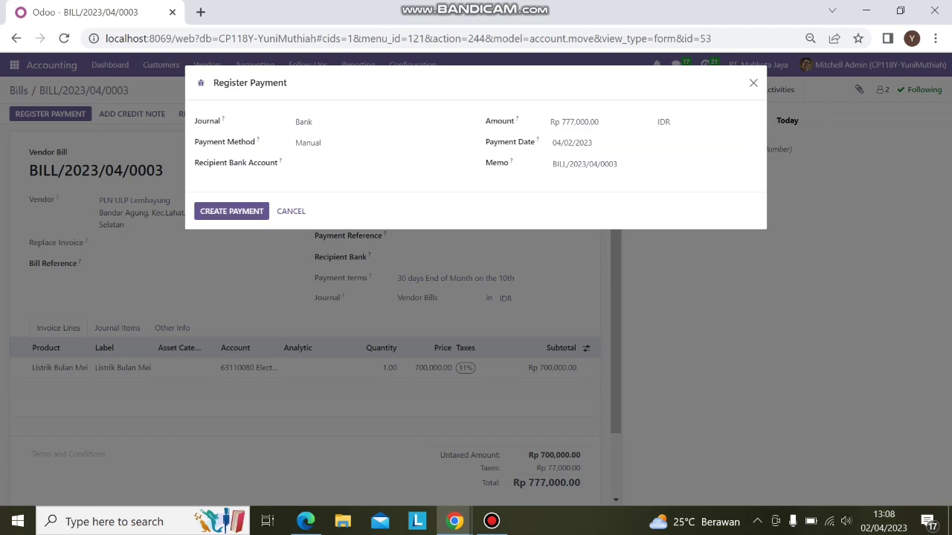
click(231, 211)
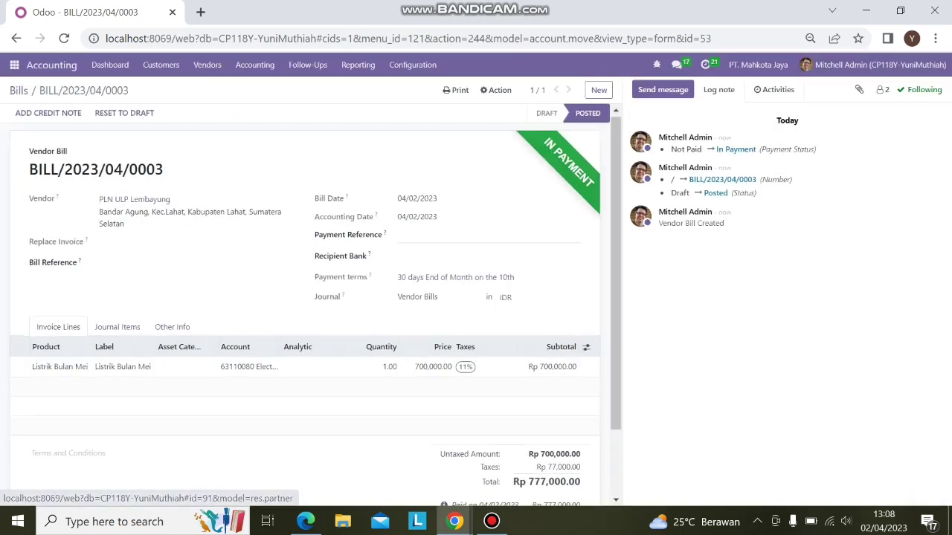
Step: Review the paid bill's totals and amount due, and open the bank journal entry of the PLN ULP Lembayung payment
scroll(304, 297, down, 2)
scroll(305, 297, up, 2)
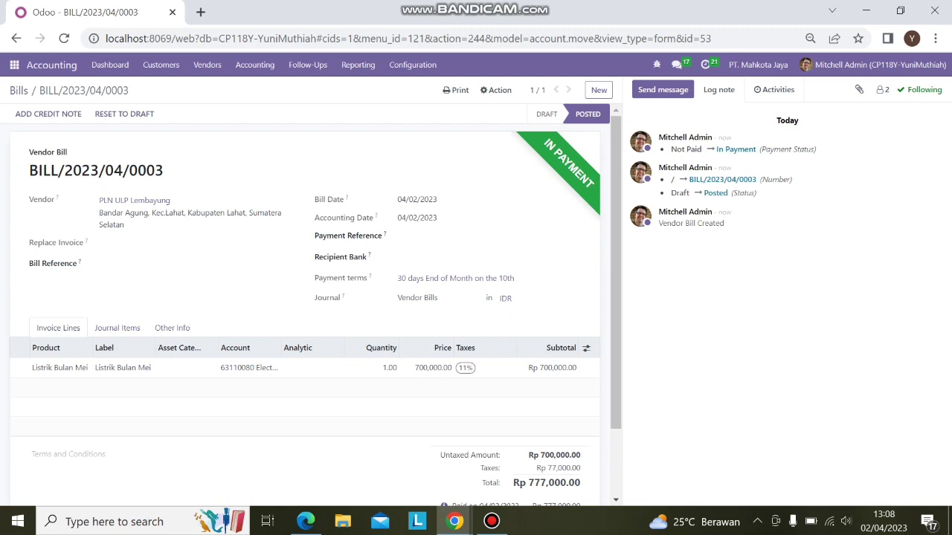
scroll(304, 297, down, 2)
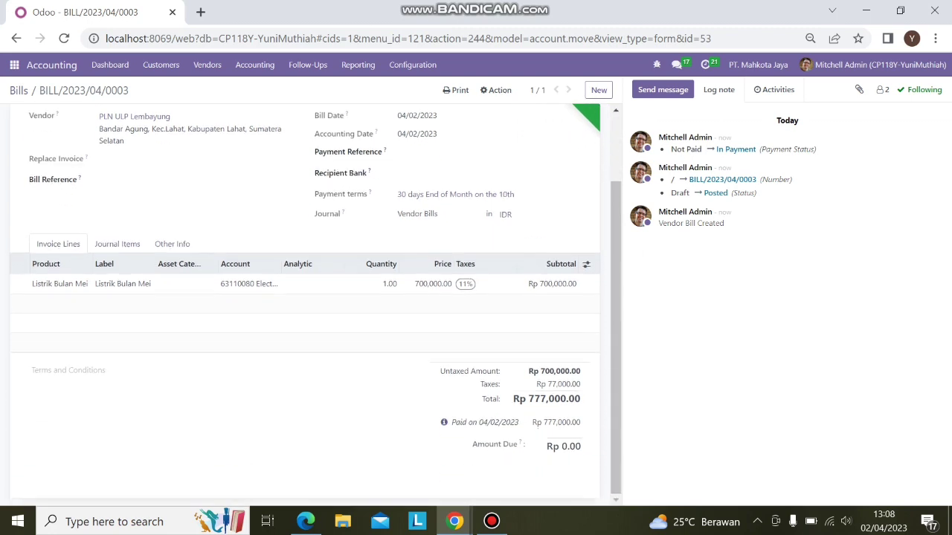
scroll(305, 297, up, 2)
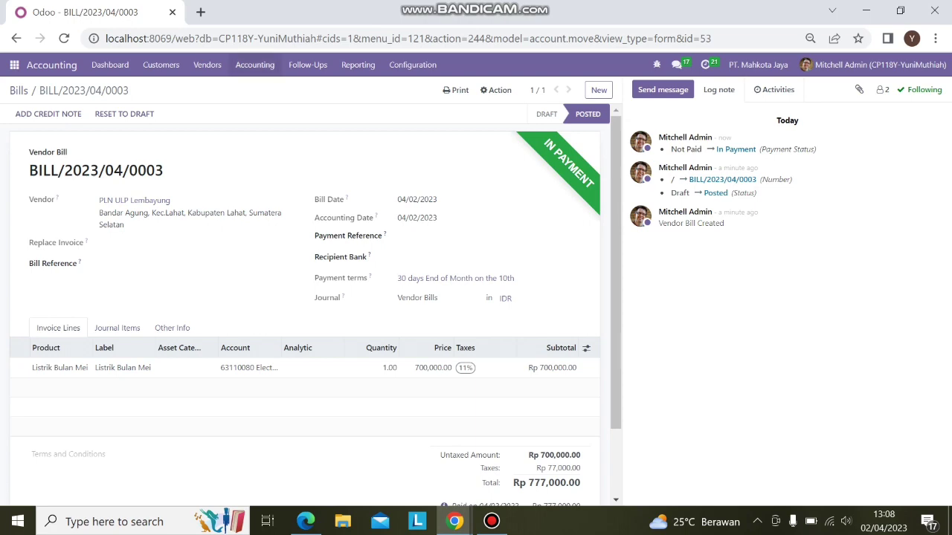
click(254, 65)
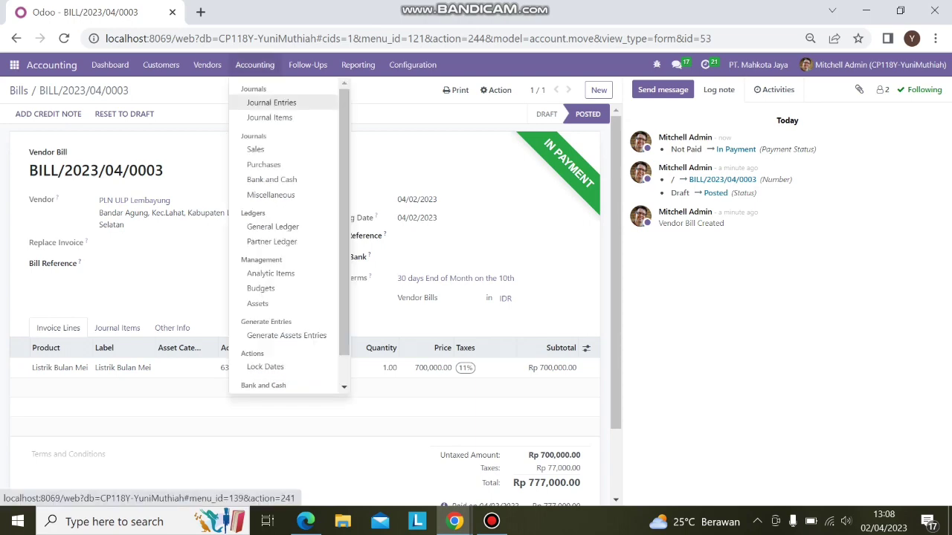
click(271, 103)
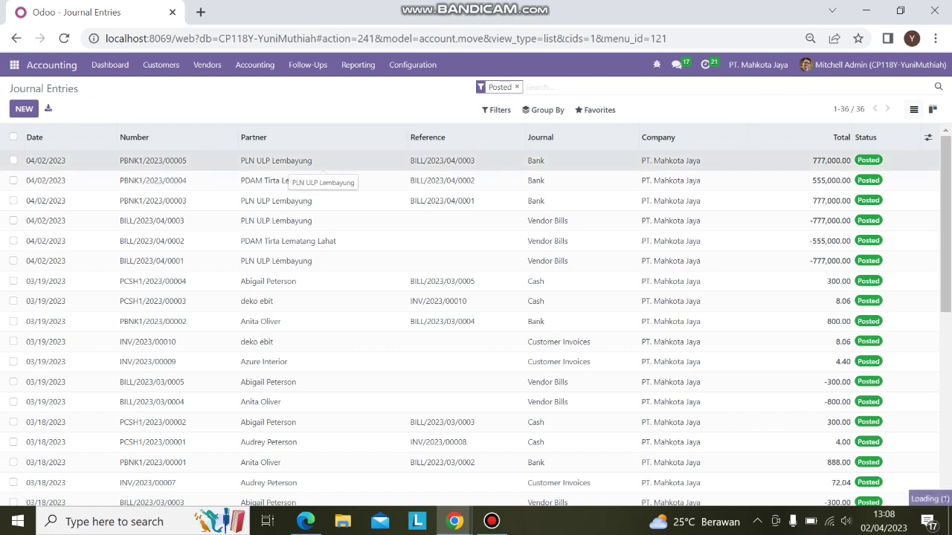
click(290, 161)
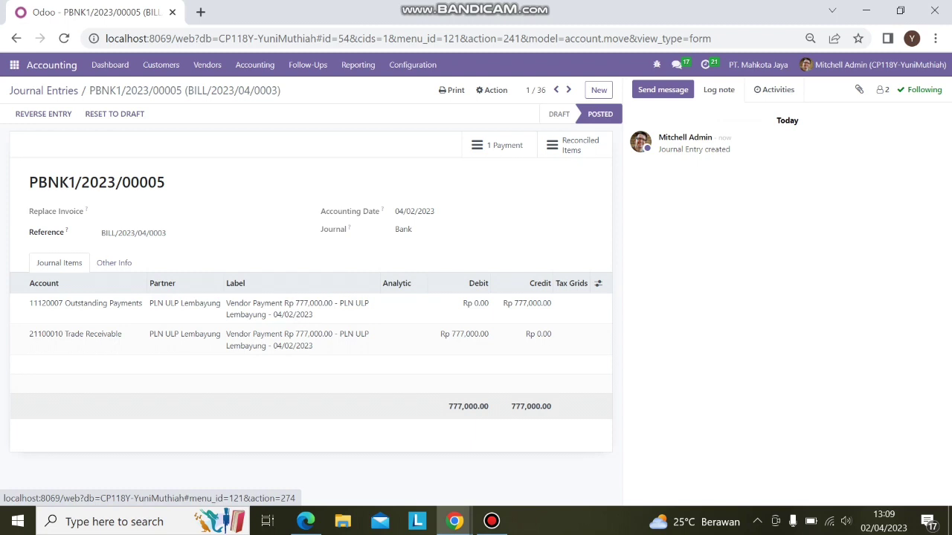
Step: Create a new vendor bill with PDAM Tirta Lematang Lahat as the vendor
click(52, 65)
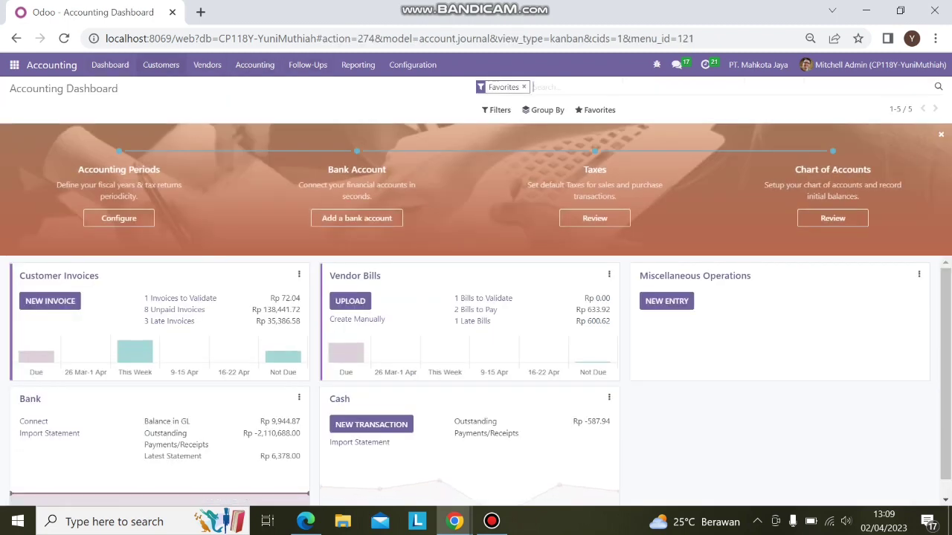
click(207, 65)
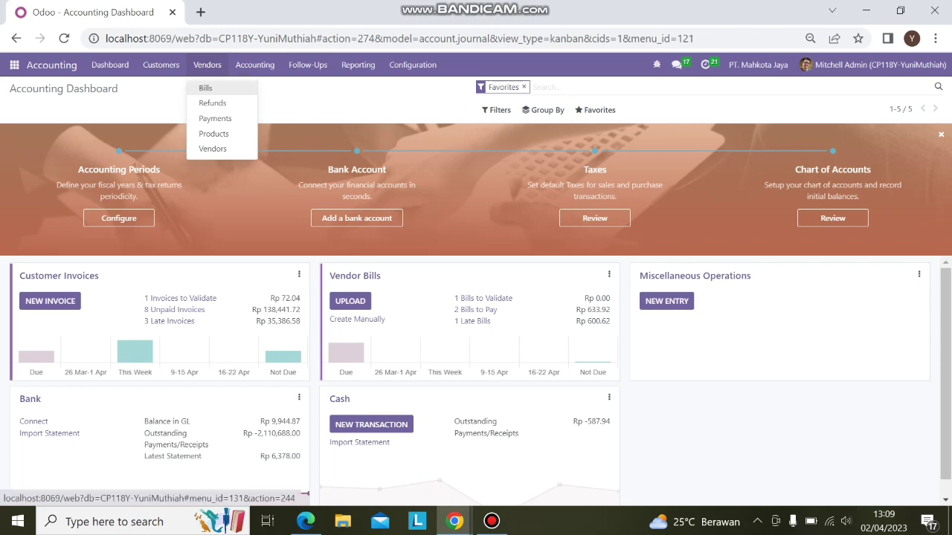
click(205, 87)
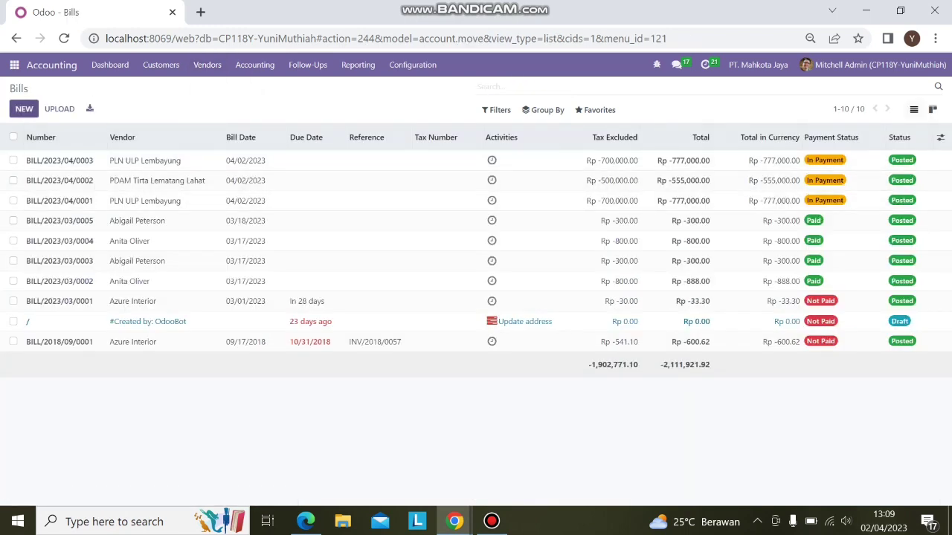
click(24, 109)
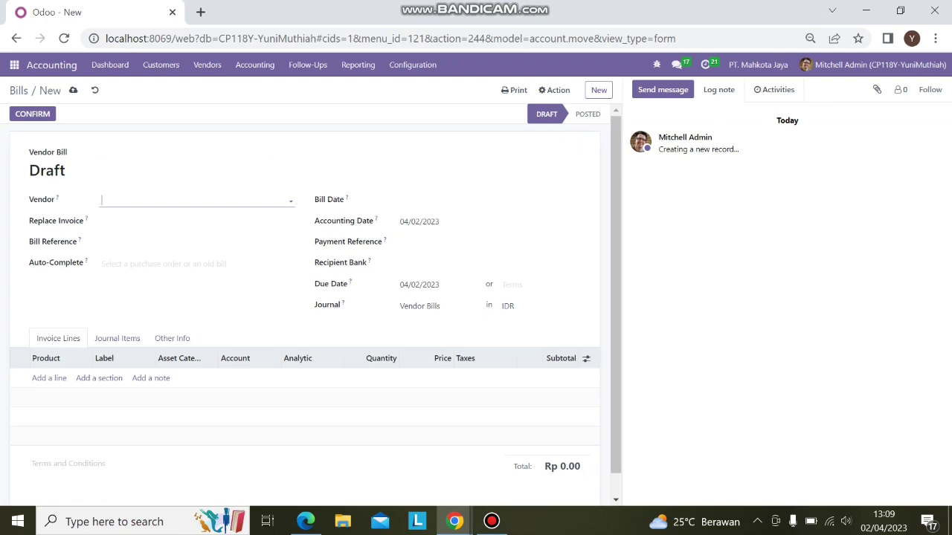
click(193, 199)
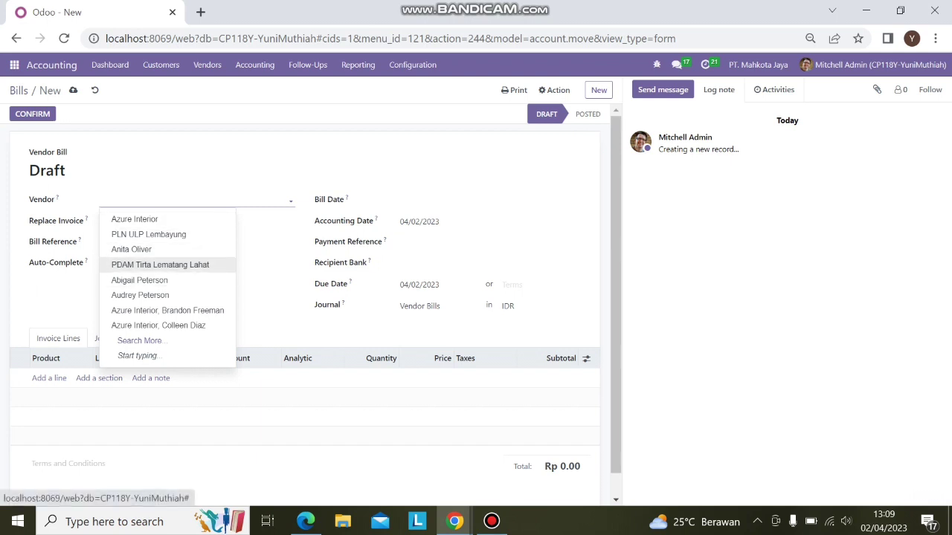
click(159, 265)
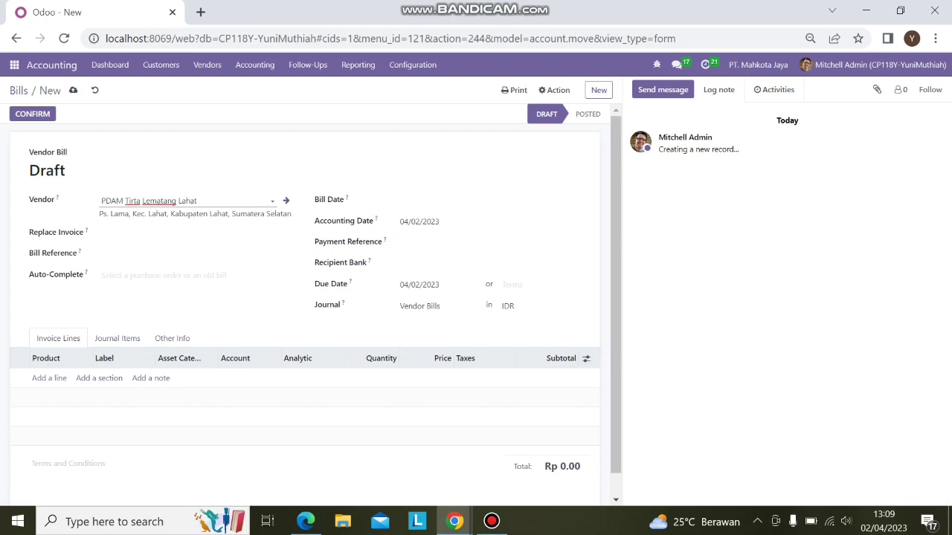
Step: Set the bill date to 04/02/2023 and the payment terms to 30 days End of Month on the 10th
click(446, 200)
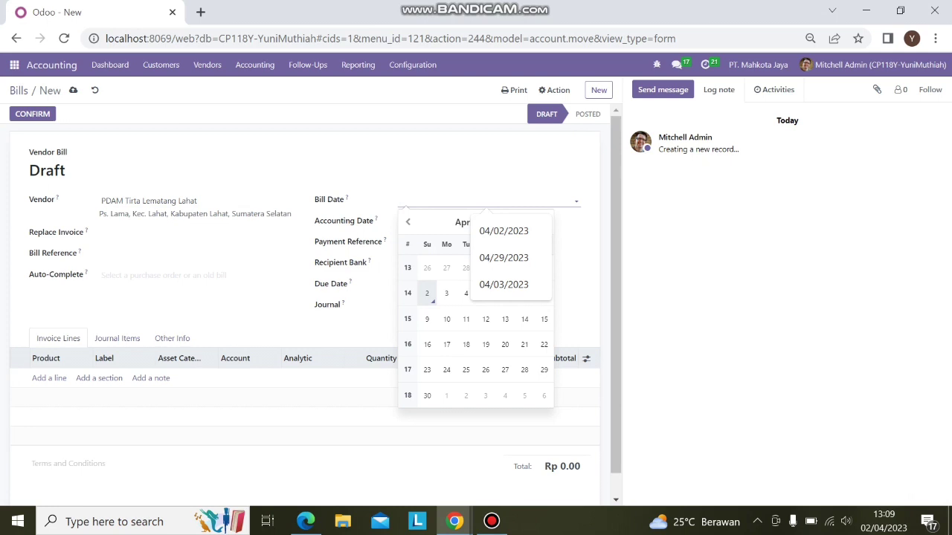
click(427, 293)
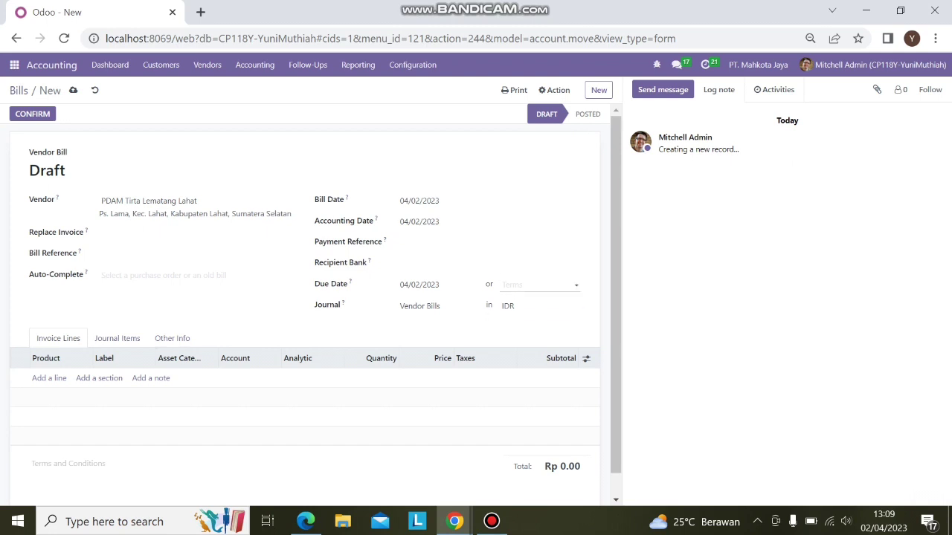
click(535, 285)
click(446, 397)
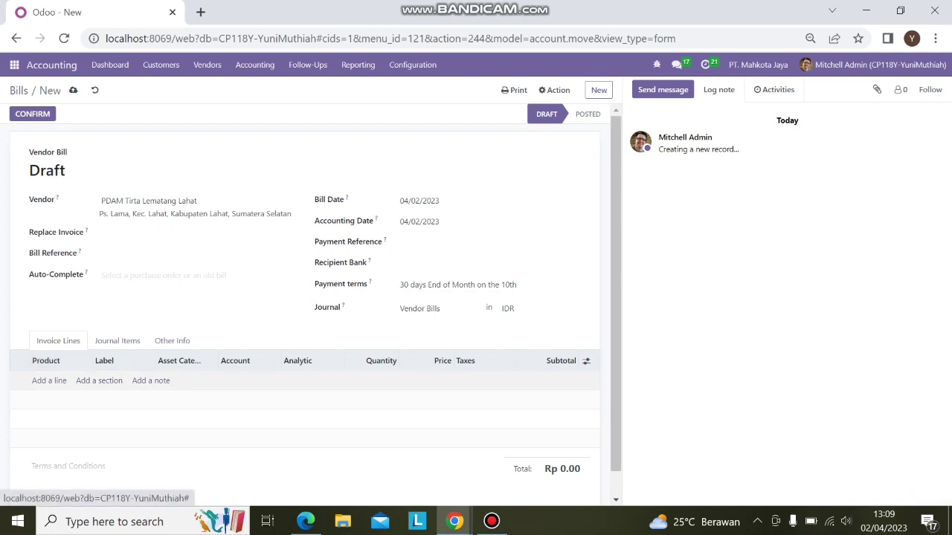
Step: Add an invoice line with the existing product Tagihan Air
click(49, 380)
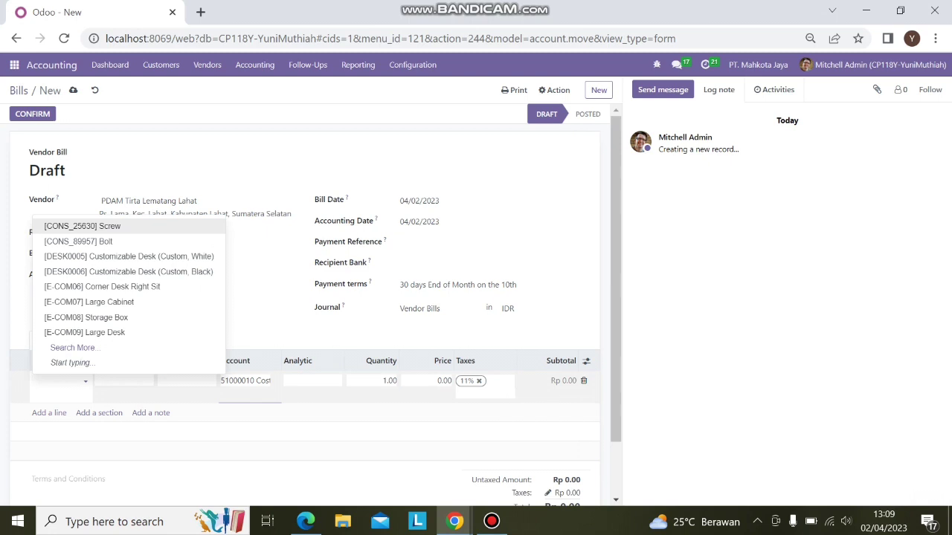
text(Ta)
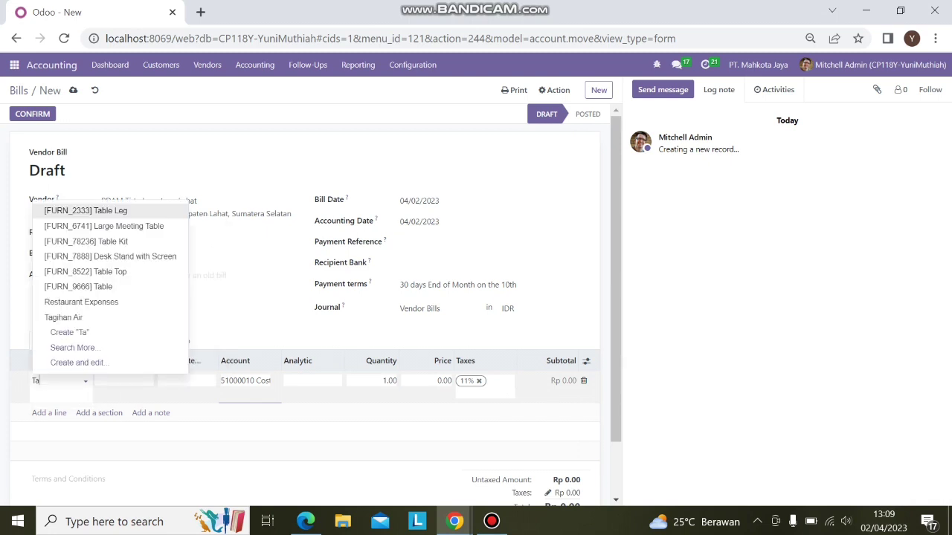
text(guhan)
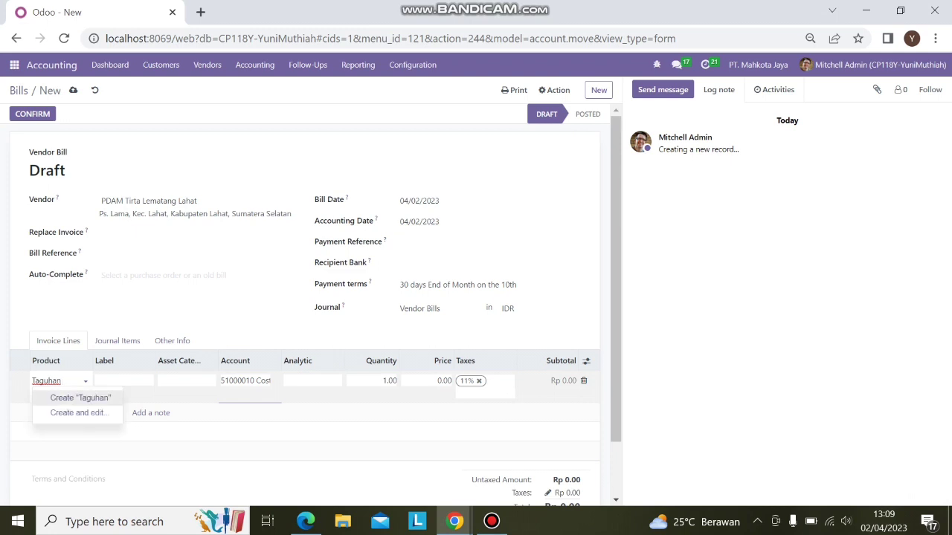
text(igan)
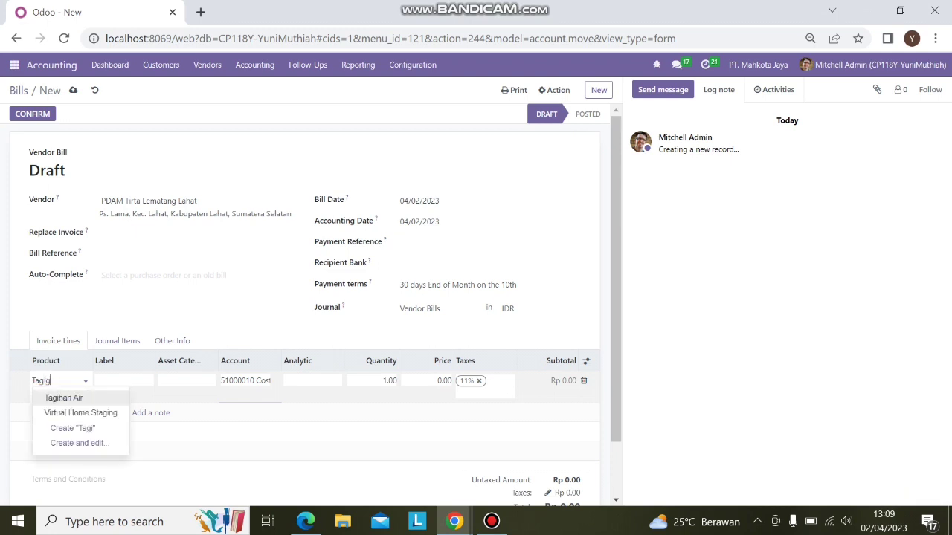
text( a)
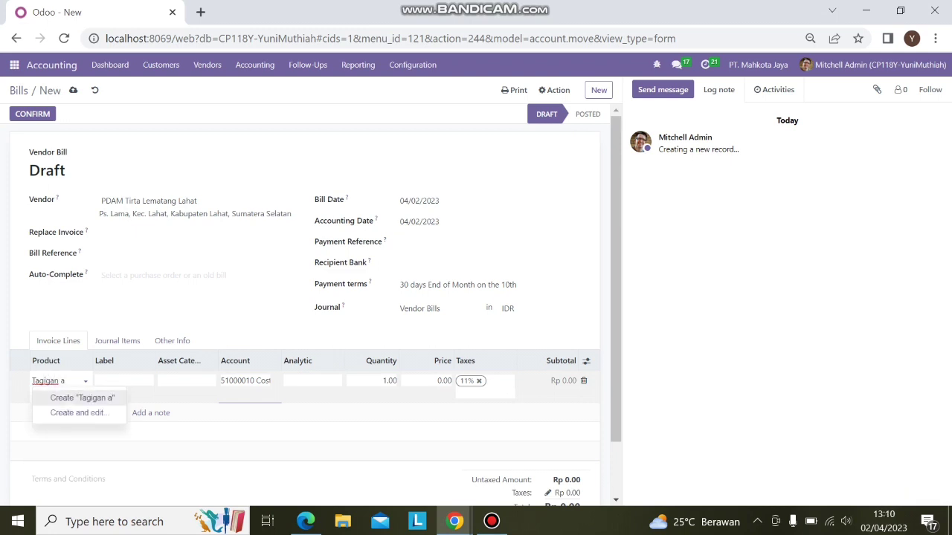
key(BackSpace)
text(Air)
key(BackSpace)
key(BackSpace)
key(BackSpace)
key(BackSpace)
key(BackSpace)
key(BackSpace)
key(BackSpace)
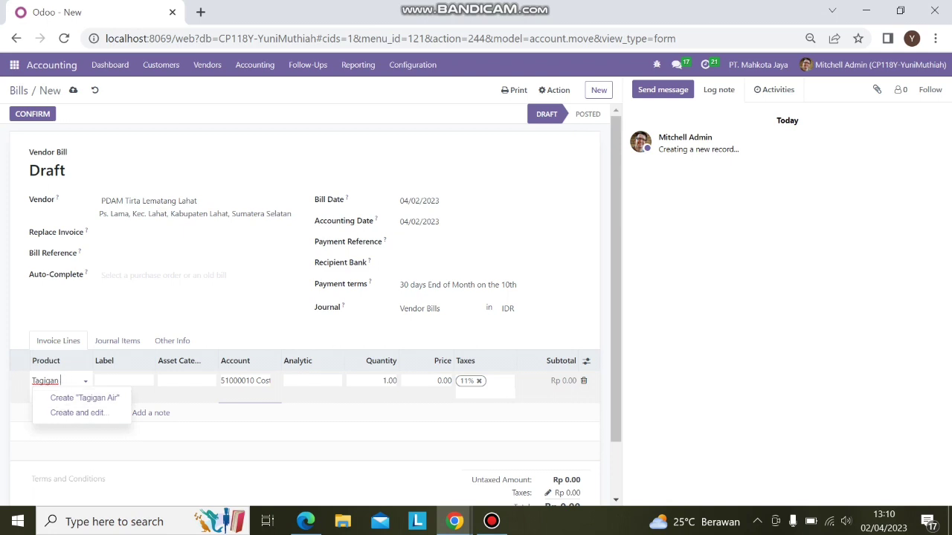
text(han)
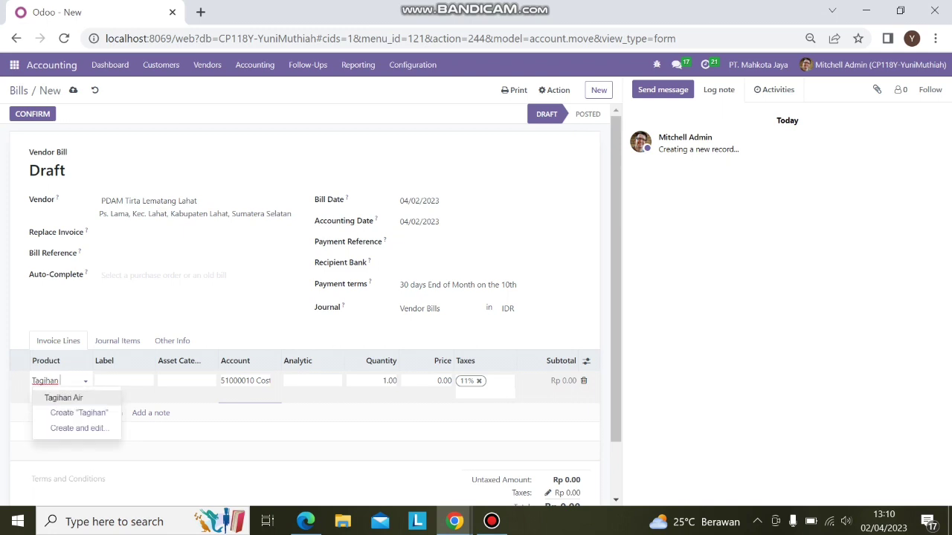
click(64, 398)
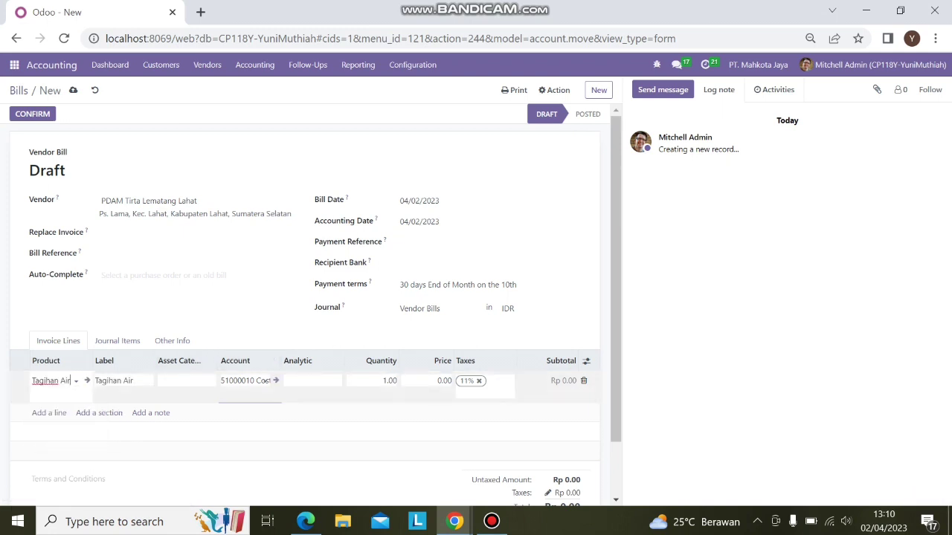
Step: Set the Tagihan Air line's account to 25110030 Accrued Payable Water, searching the full account list for "water"
click(246, 380)
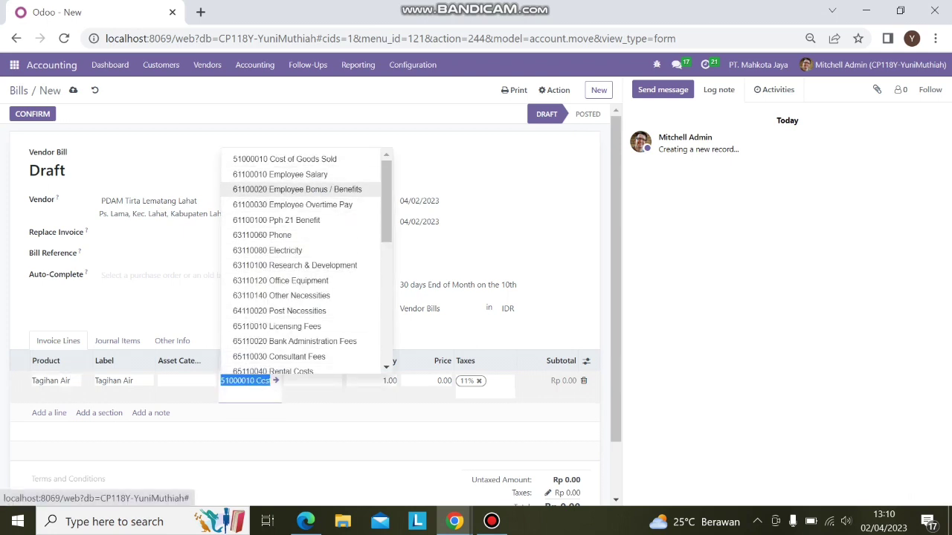
scroll(297, 331, down, 1)
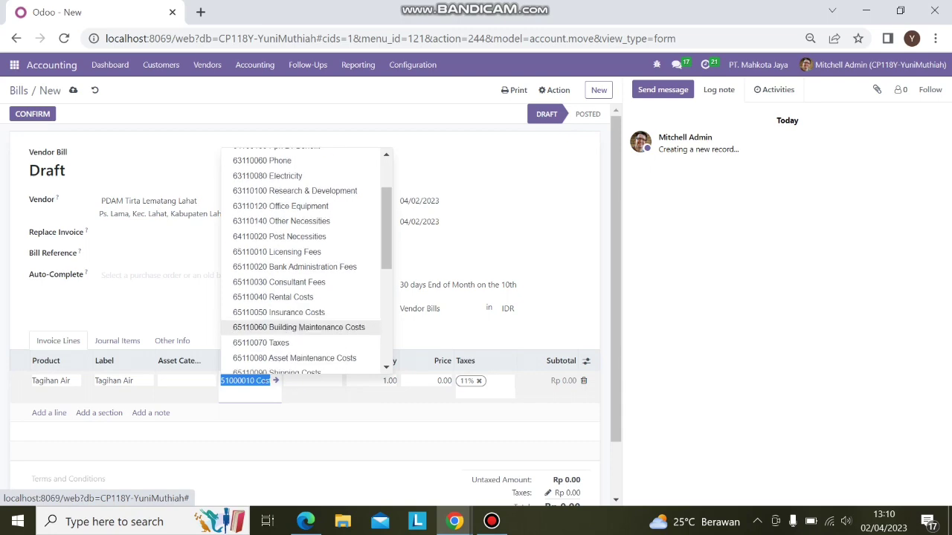
scroll(297, 331, down, 3)
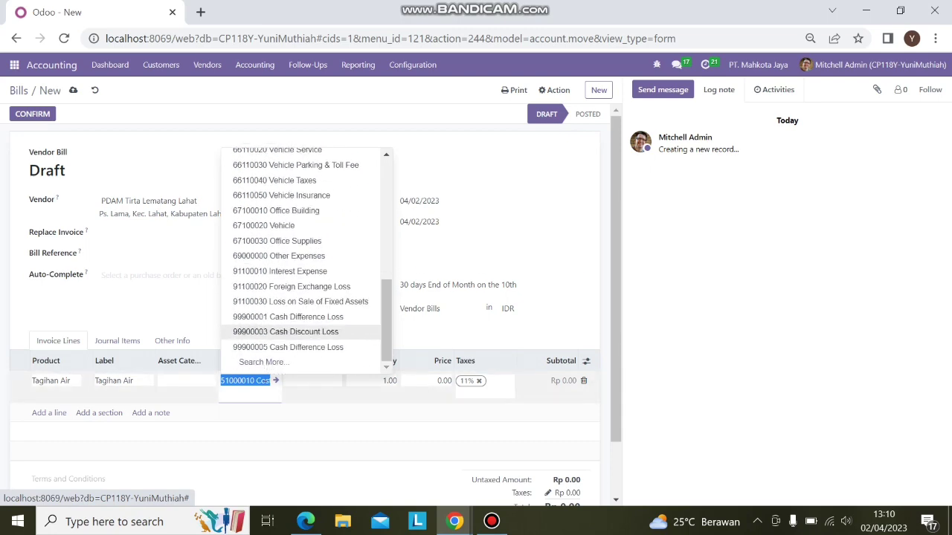
click(262, 362)
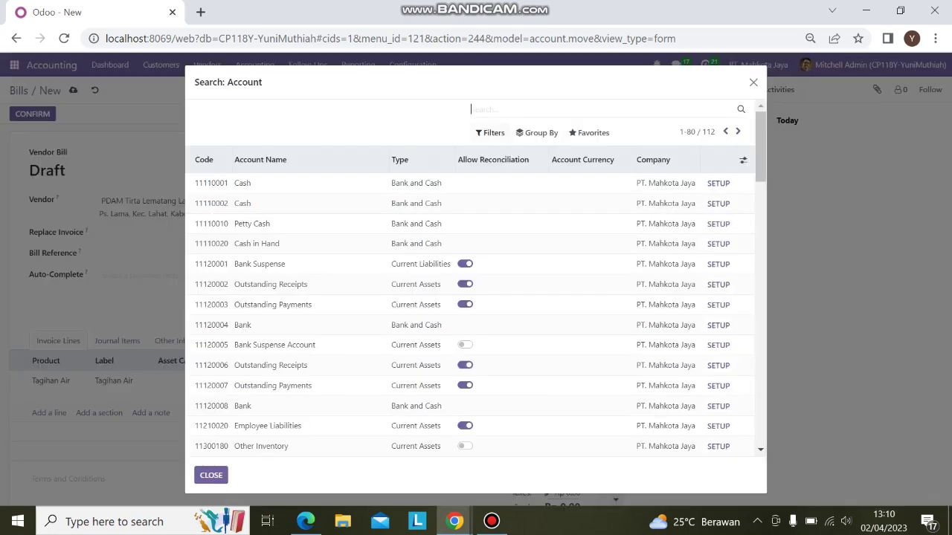
text(water)
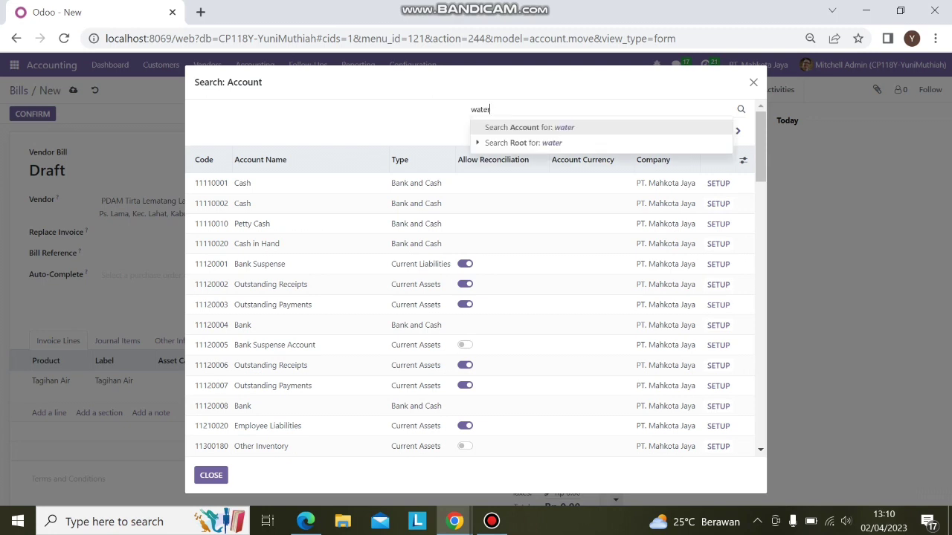
key(Return)
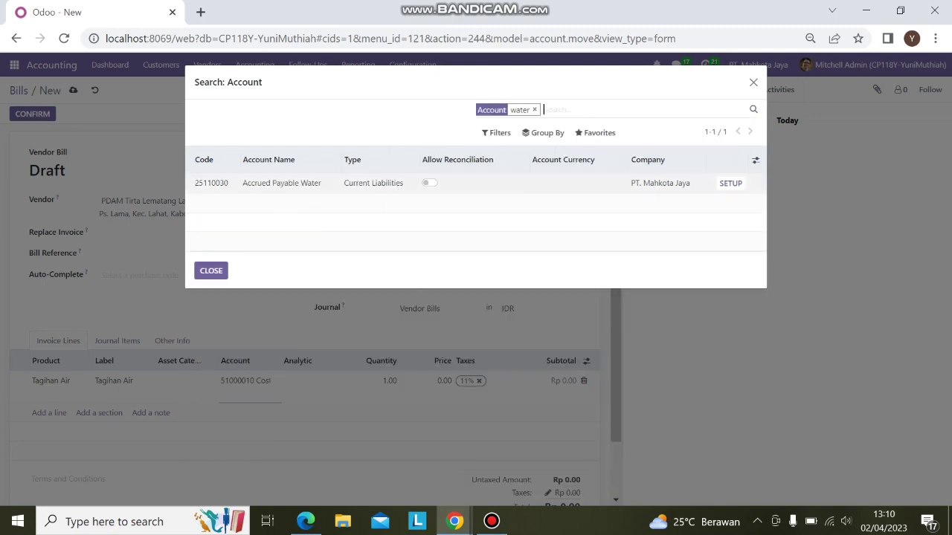
click(286, 184)
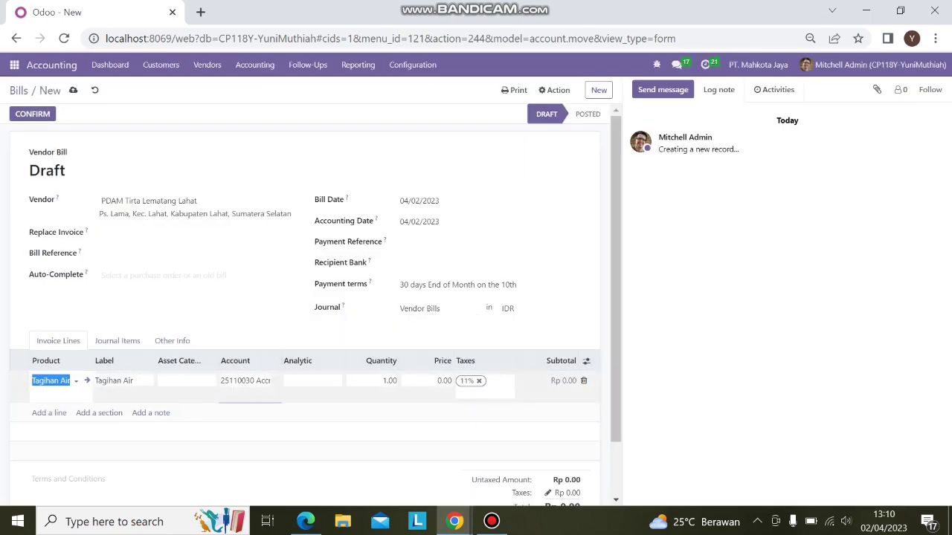
Step: Set the price of the Tagihan Air line to 500000
double_click(439, 380)
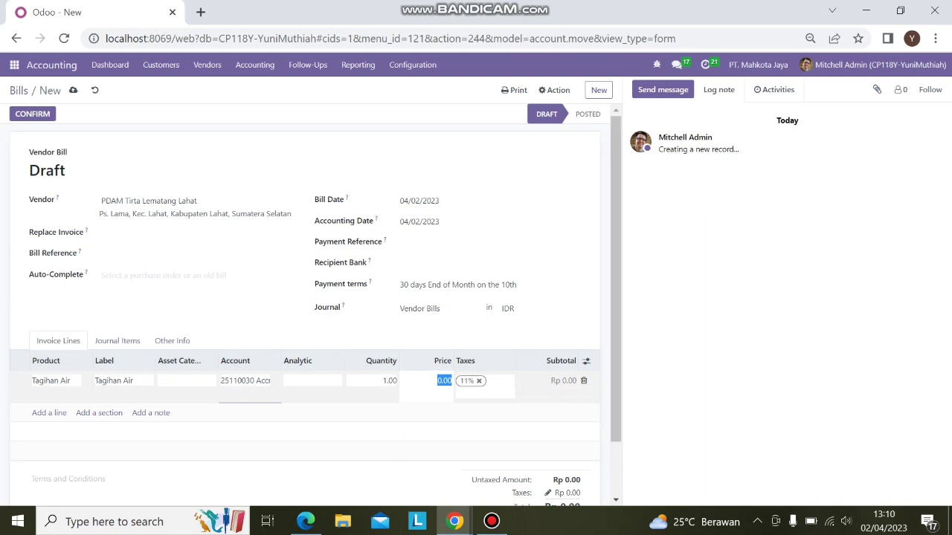
key(BackSpace)
text(500000)
key(Tab)
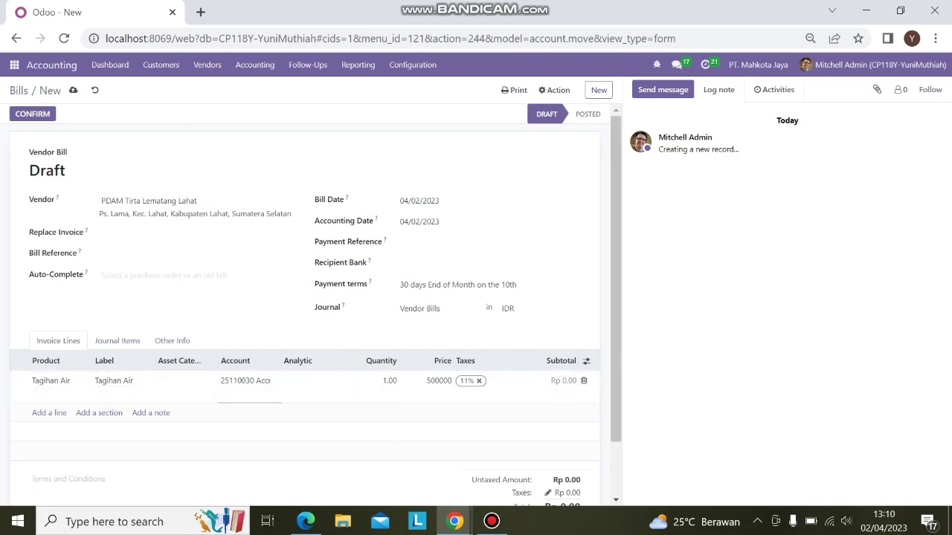
key(Escape)
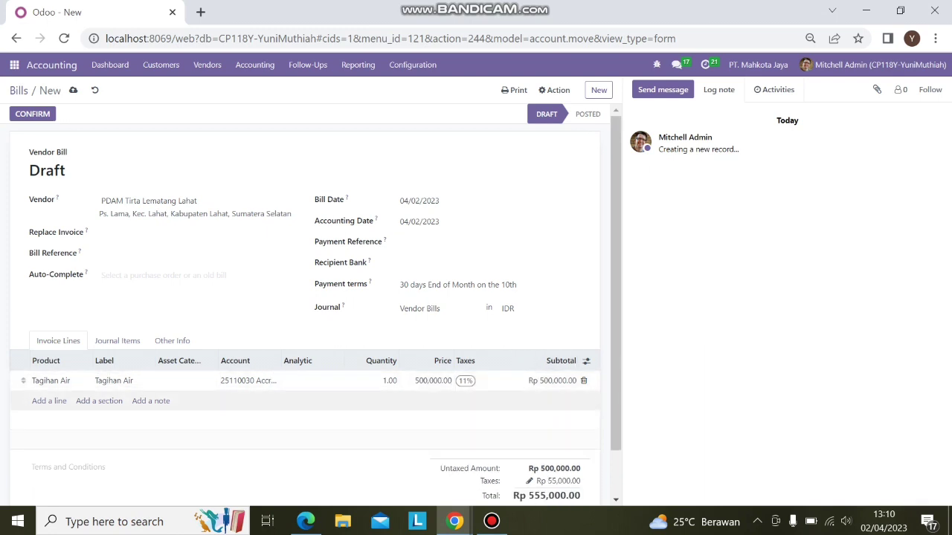
Step: Check the water bill's details and totals, and confirm the bill to post it
scroll(304, 297, down, 1)
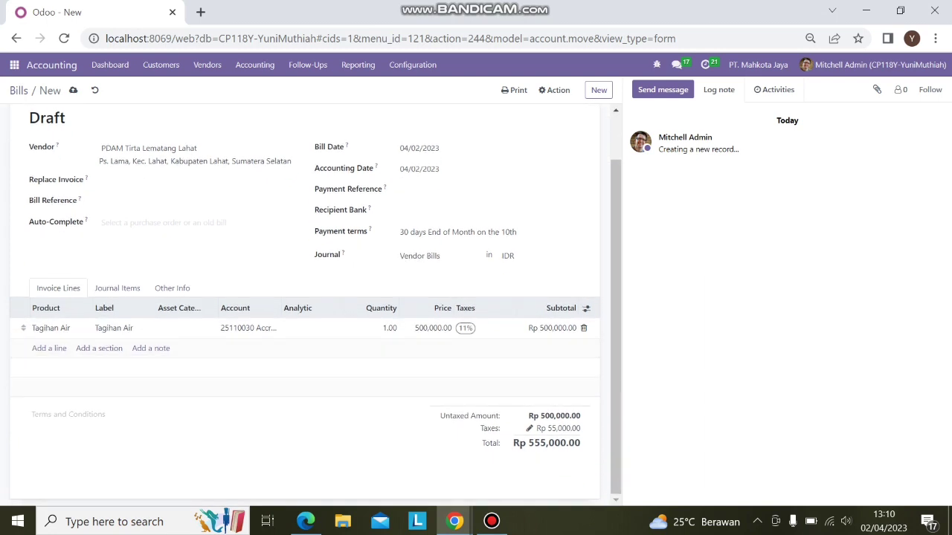
scroll(483, 216, up, 1)
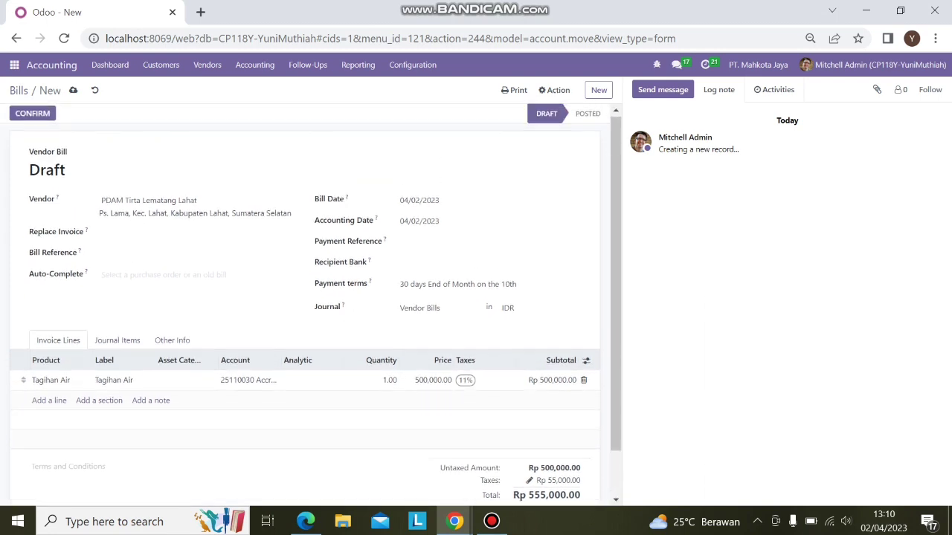
scroll(483, 216, down, 1)
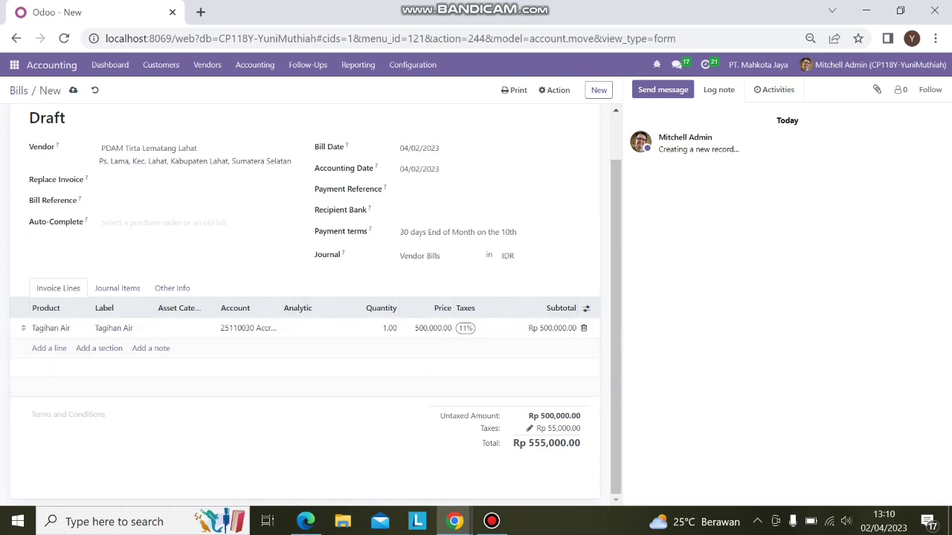
scroll(223, 235, up, 1)
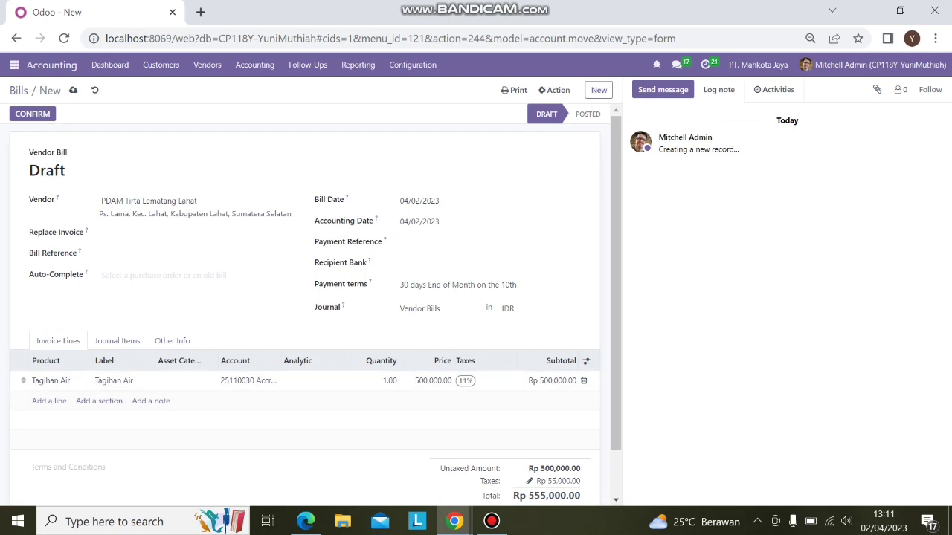
scroll(484, 223, down, 1)
scroll(315, 305, up, 1)
click(32, 114)
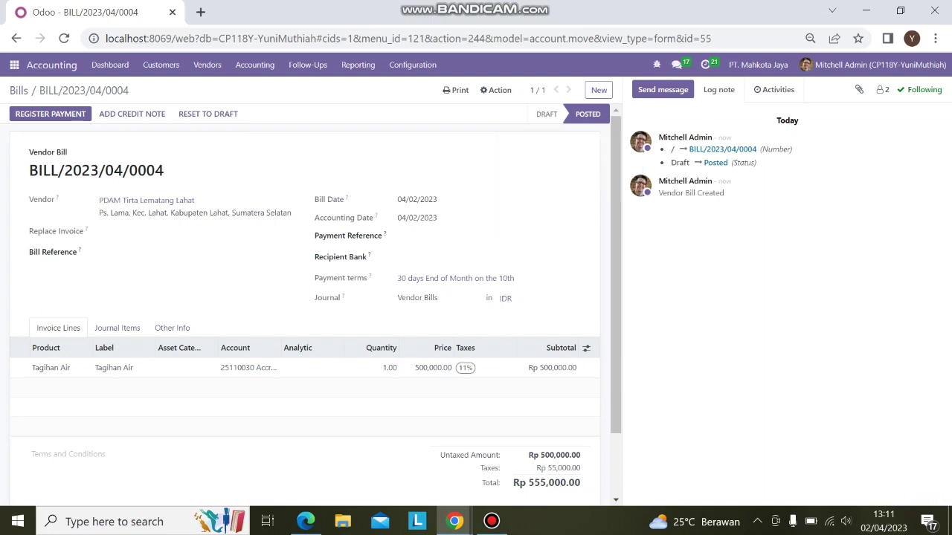
Step: Register the full payment of the posted water bill through the Bank journal, with the Manual method and payment date 04/02/2023
scroll(313, 298, down, 1)
scroll(312, 297, up, 1)
scroll(313, 297, down, 1)
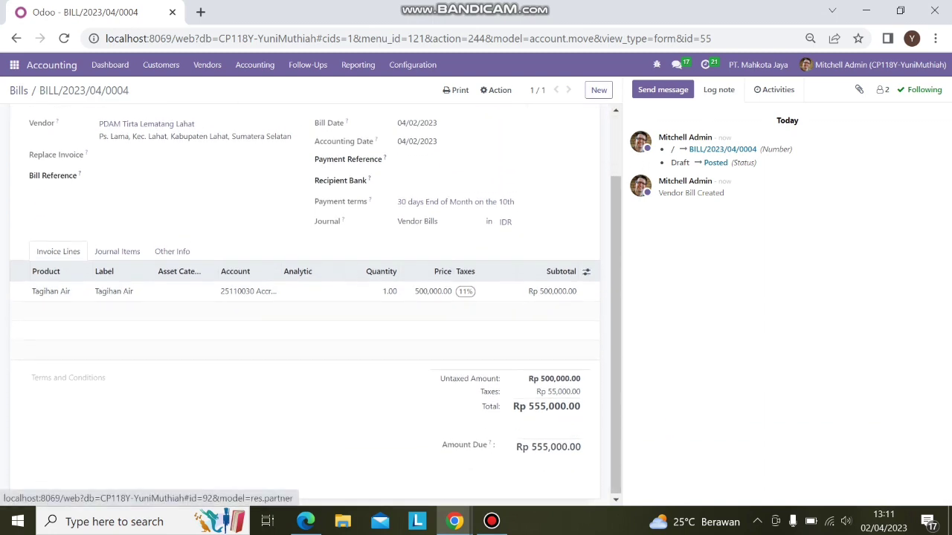
scroll(312, 298, up, 1)
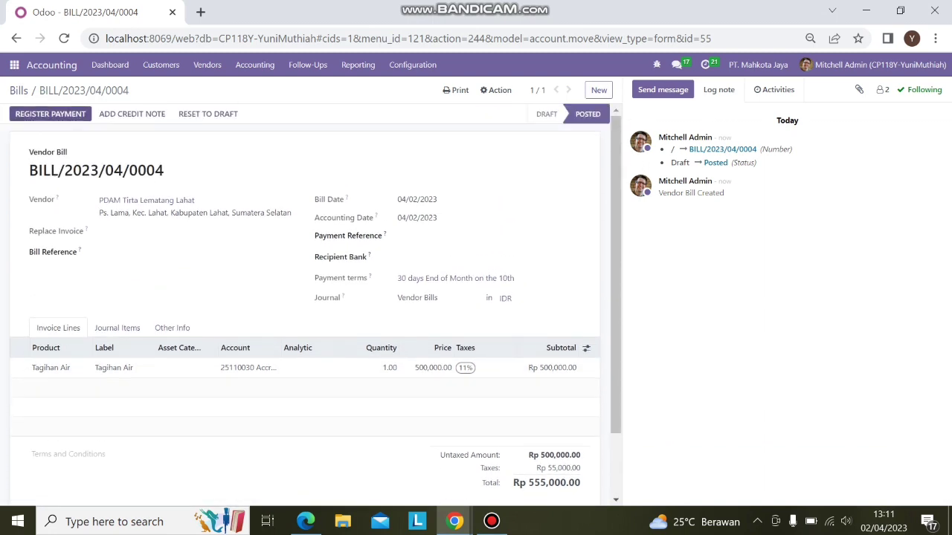
click(30, 113)
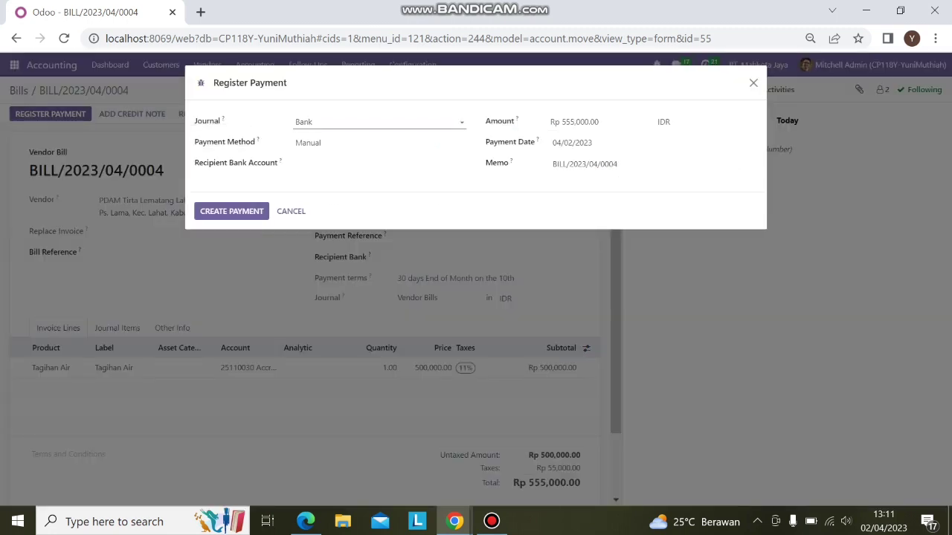
click(580, 142)
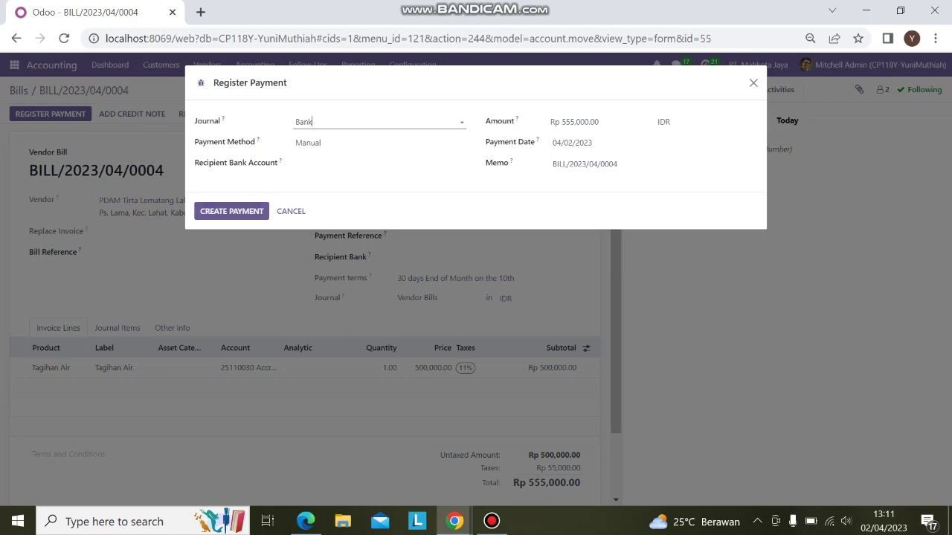
click(231, 211)
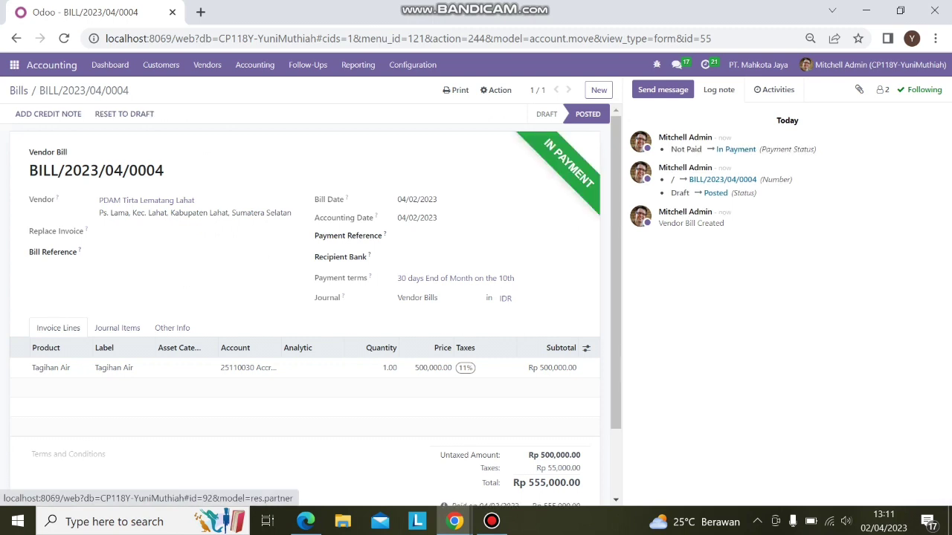
Step: Review the paid water bill's totals and amount due, and open the bank journal entry of the PDAM Tirta Lematang Lahat payment
scroll(310, 305, down, 2)
scroll(311, 305, up, 2)
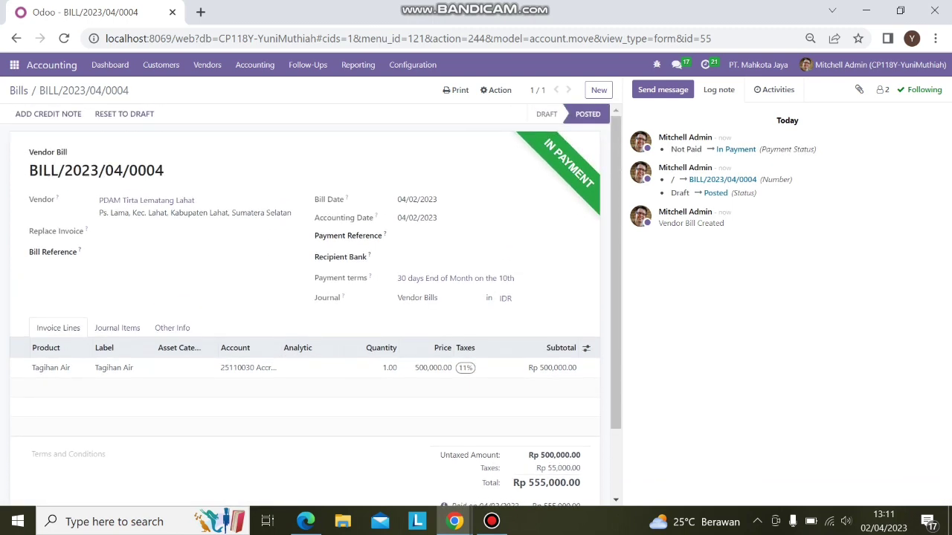
scroll(311, 305, down, 2)
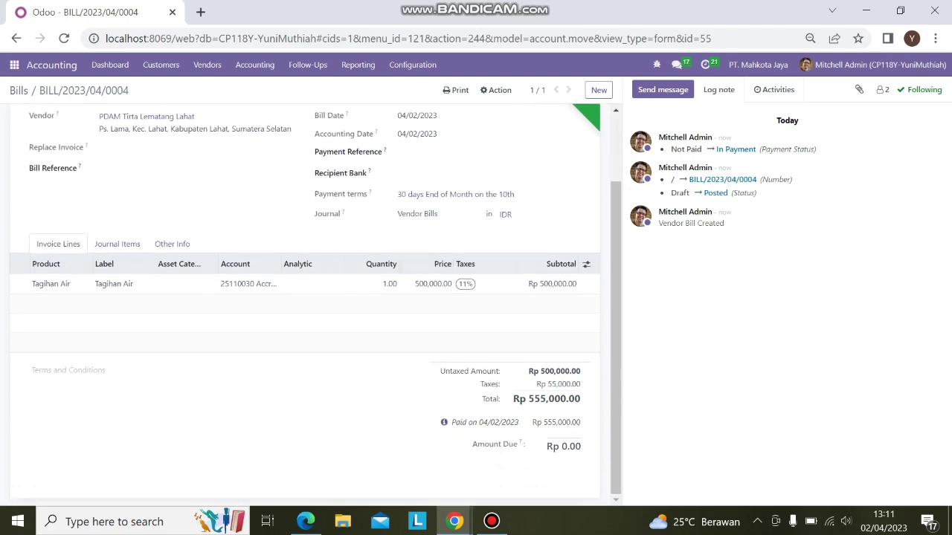
scroll(310, 305, up, 2)
scroll(310, 304, down, 2)
scroll(311, 304, up, 2)
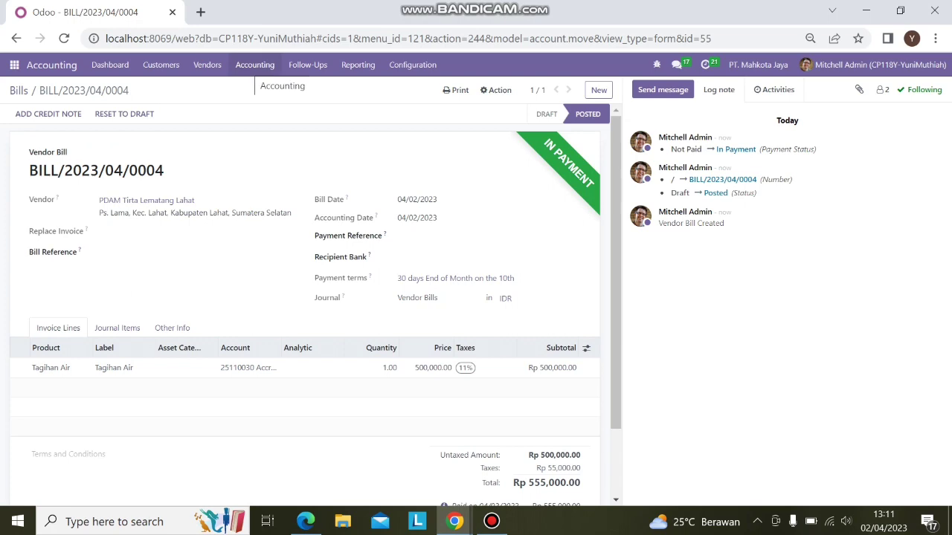
click(255, 65)
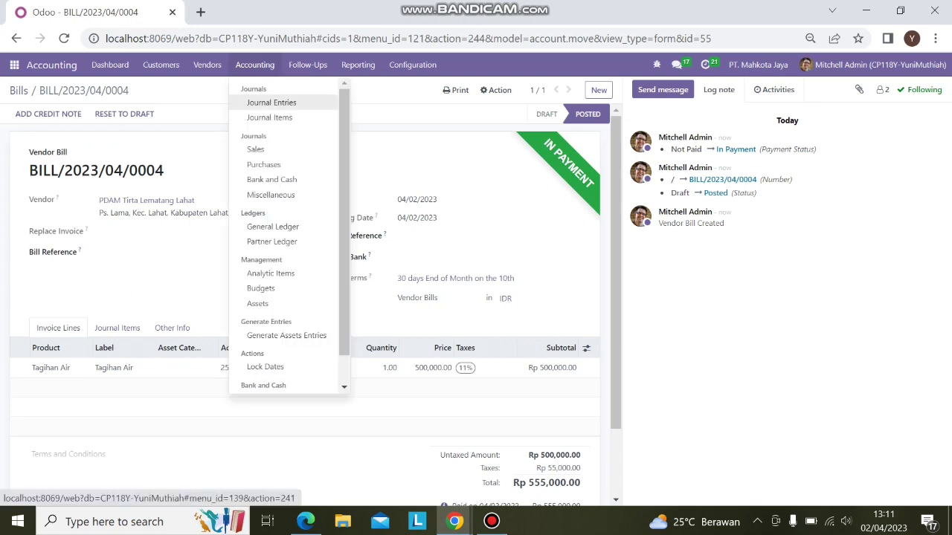
click(271, 103)
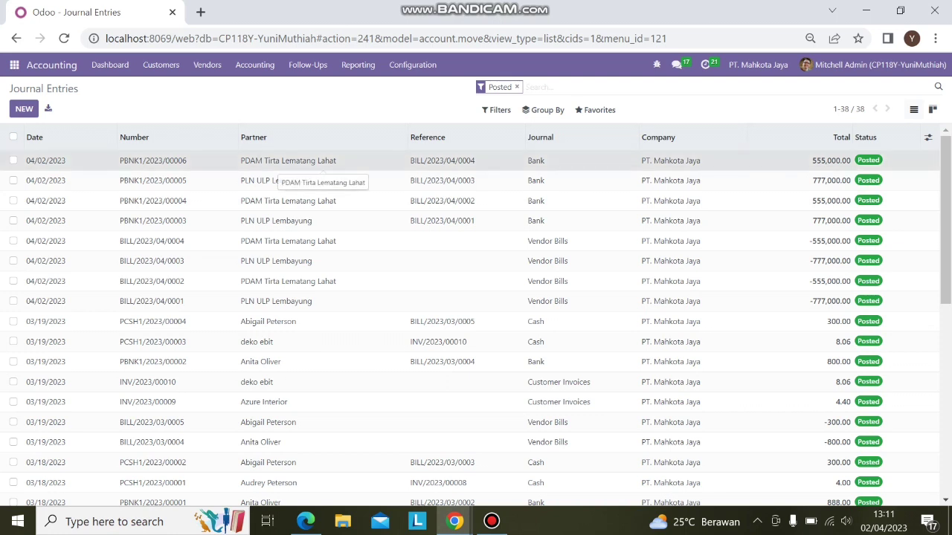
click(288, 160)
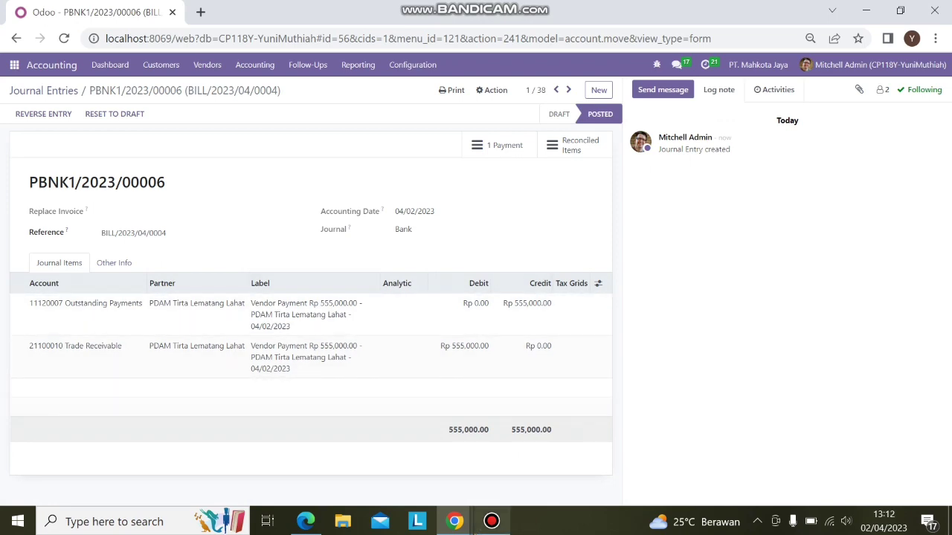
click(491, 521)
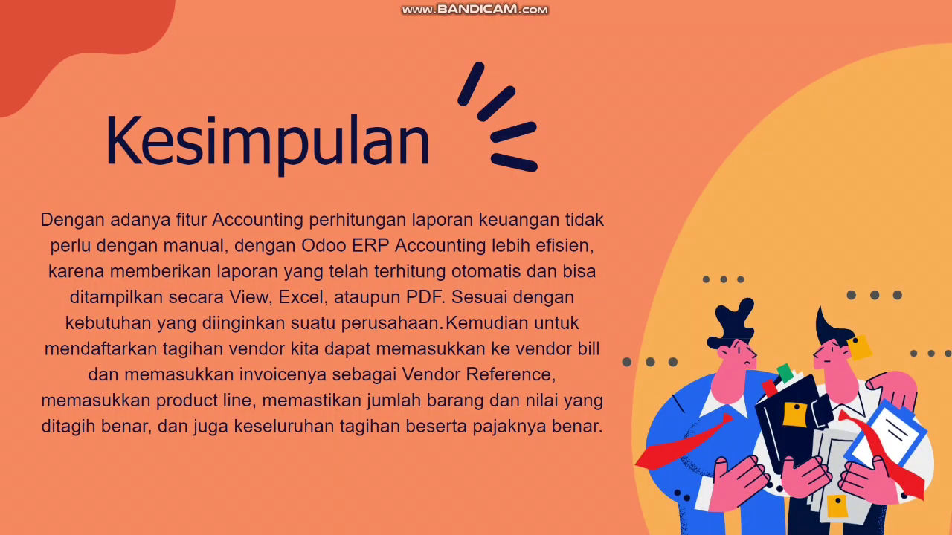